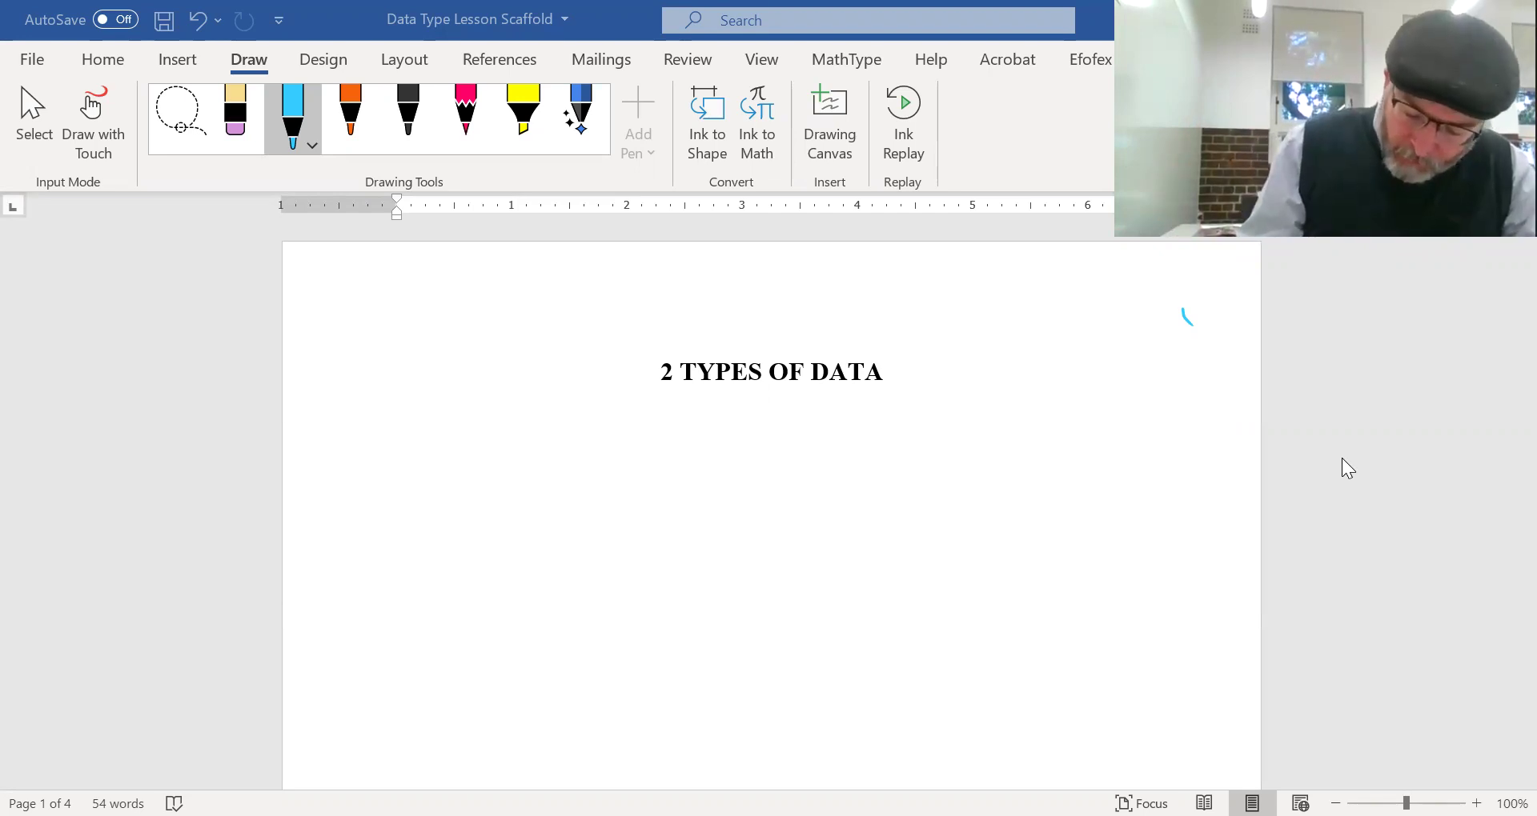
- Handwrite 'Categorical' in blue ink beneath the 2 TYPES OF DATA heading
mouse_move(374, 453)
mouse_down()
mouse_move(517, 480)
mouse_move(576, 464)
mouse_move(602, 487)
mouse_move(700, 461)
mouse_move(710, 485)
mouse_up()
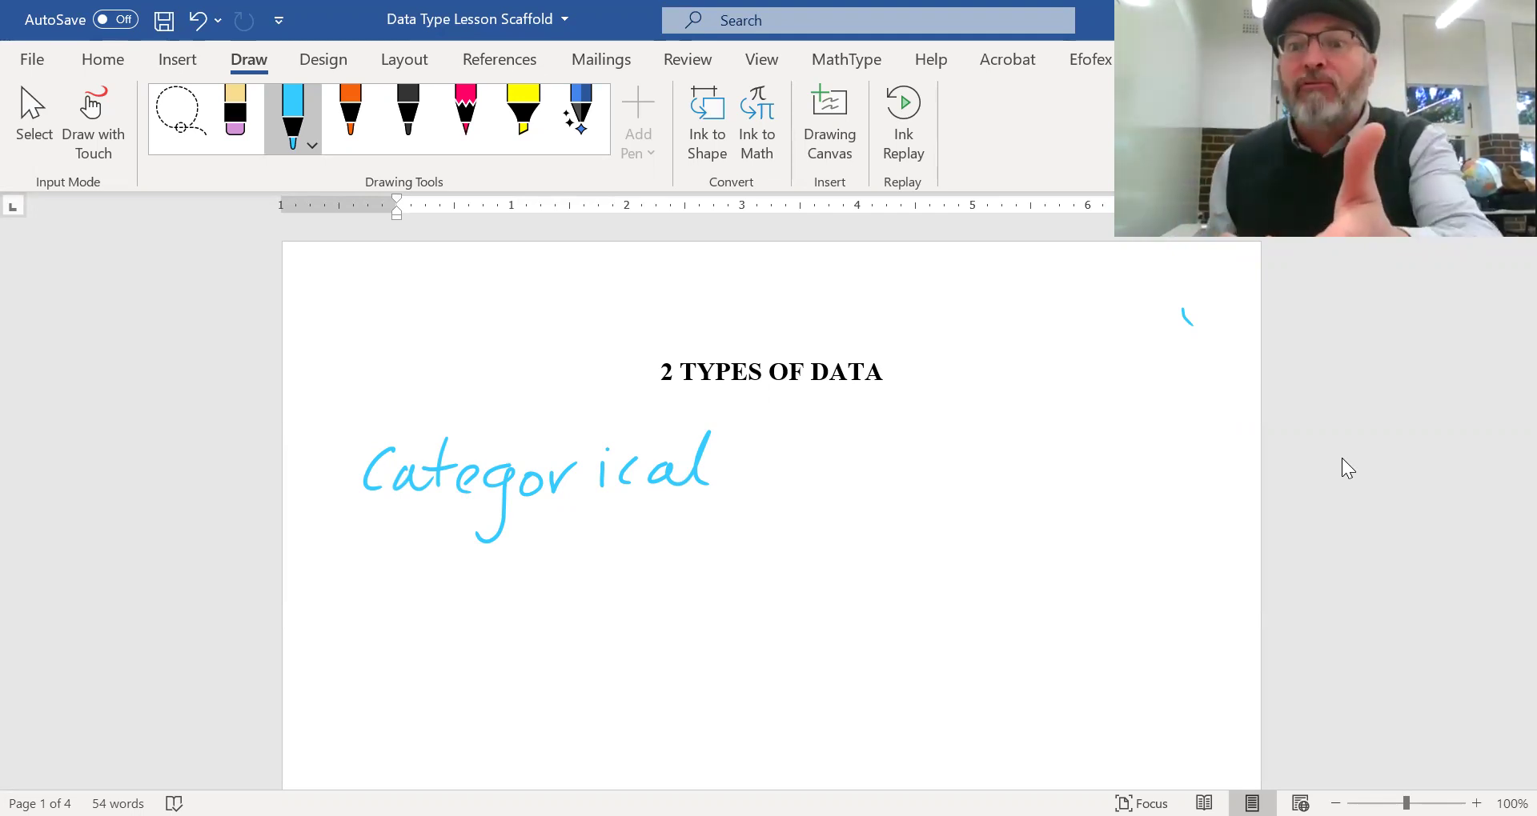
- Handwrite a dash and 'types of' after Categorical
drag(750, 469, 770, 469)
drag(835, 419, 840, 454)
drag(818, 439, 853, 431)
mouse_move(846, 437)
mouse_down()
mouse_move(872, 436)
mouse_move(841, 493)
mouse_up()
mouse_move(878, 439)
mouse_down()
mouse_move(873, 482)
mouse_move(916, 455)
mouse_up()
drag(938, 435, 920, 460)
drag(986, 436, 1010, 472)
drag(996, 441, 1036, 437)
- Handwrite 'soft drink' on the next line to complete the example
mouse_move(887, 486)
mouse_down()
mouse_move(862, 516)
mouse_move(895, 501)
mouse_up()
mouse_move(935, 480)
mouse_down()
mouse_move(903, 541)
mouse_move(939, 502)
mouse_up()
mouse_move(950, 484)
mouse_down()
mouse_move(942, 522)
mouse_move(963, 501)
mouse_up()
mouse_move(1002, 503)
mouse_down()
mouse_move(1010, 522)
mouse_move(1032, 493)
mouse_up()
mouse_move(1041, 501)
mouse_down()
mouse_move(1043, 520)
mouse_move(1087, 520)
mouse_up()
drag(1117, 481, 1129, 516)
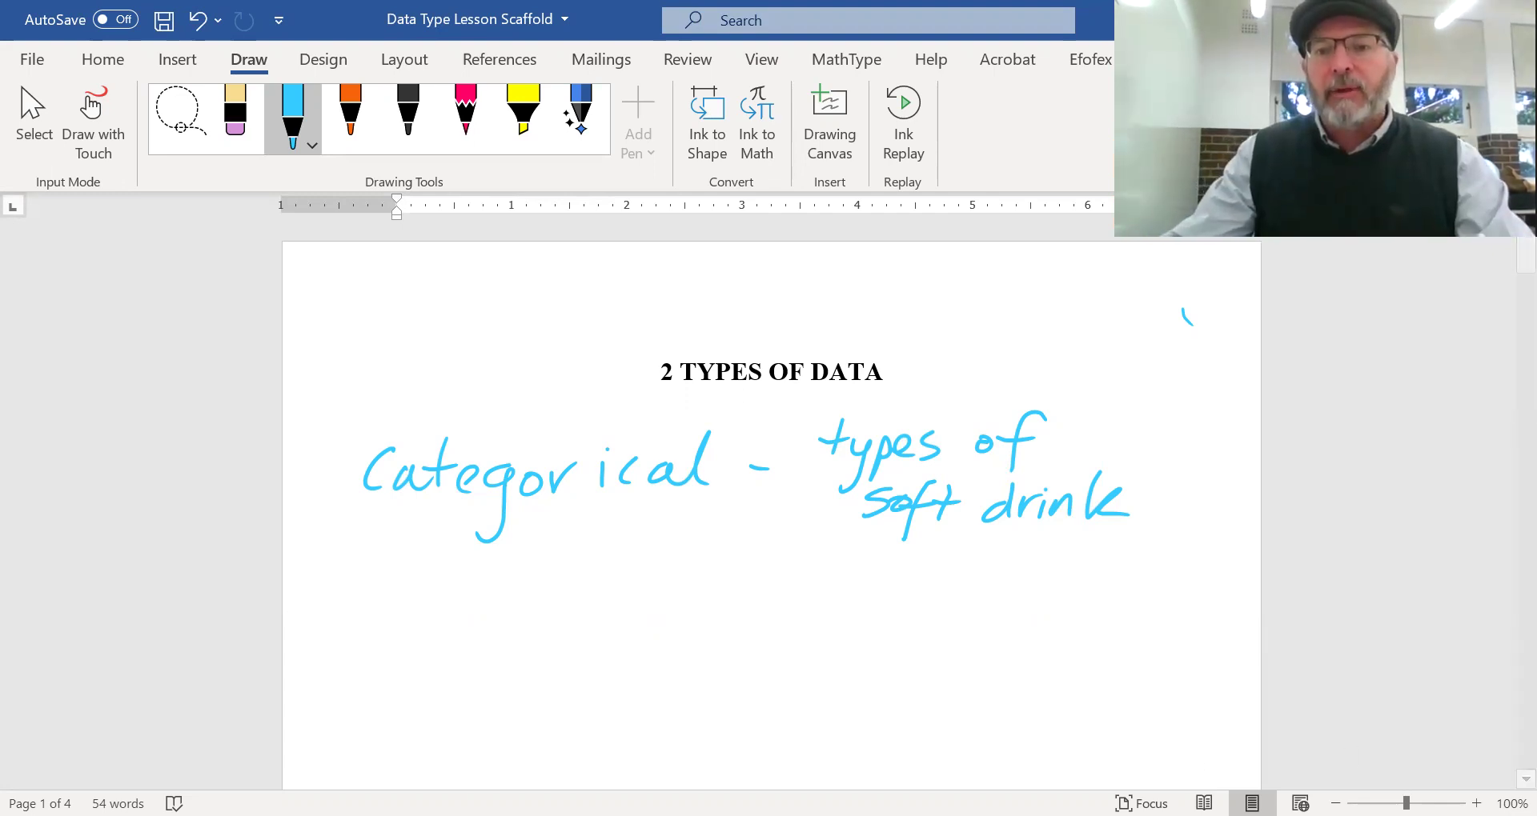
- Write 'Numerical' below Categorical, followed by 'Results in a 20Q multiple choice quiz'
scroll(1187, 598, down, 3)
scroll(1187, 598, up, 1)
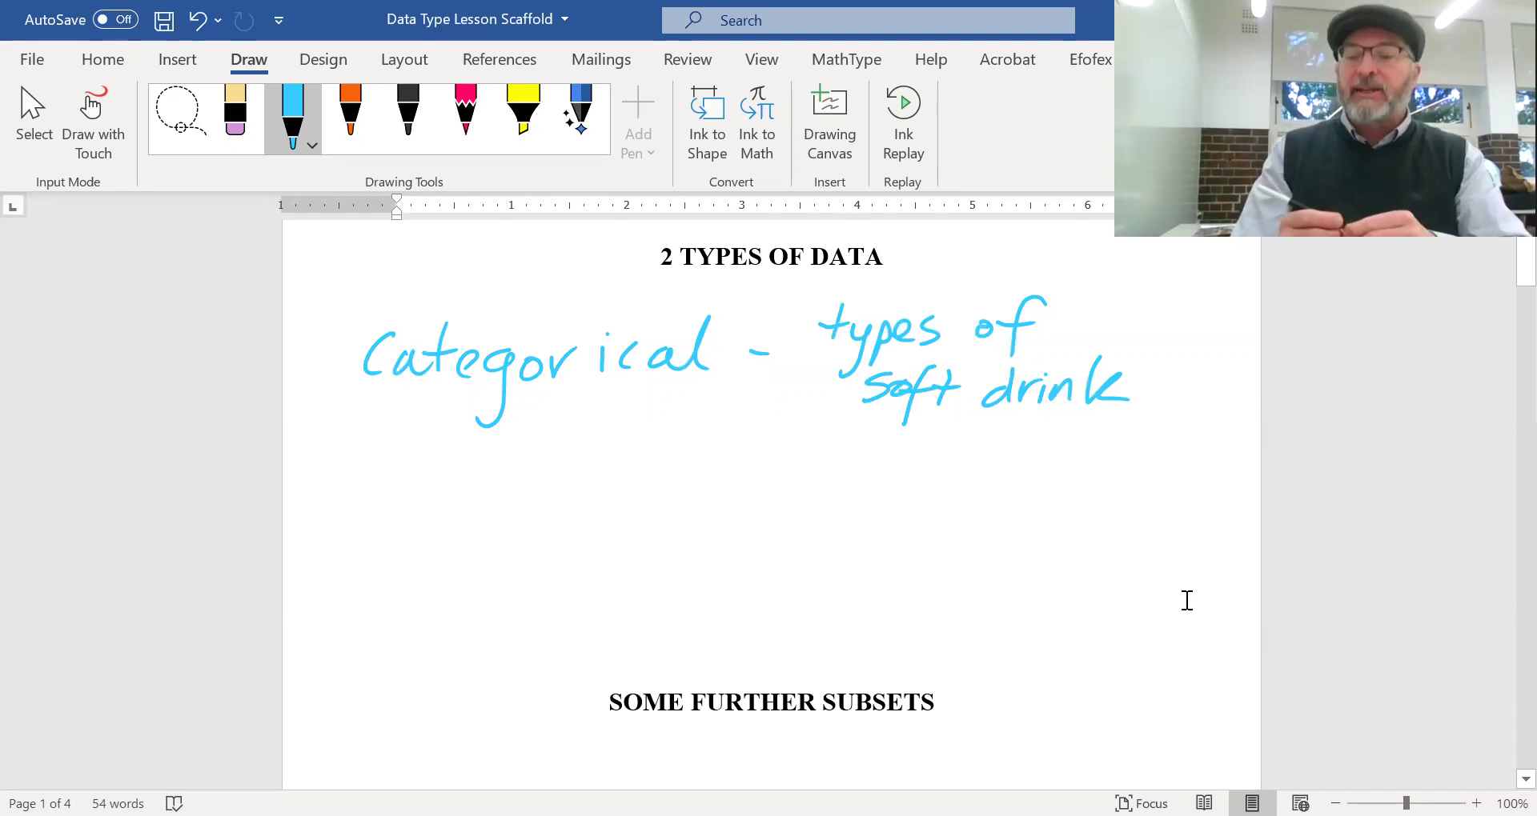
mouse_move(356, 588)
mouse_down()
mouse_move(402, 538)
mouse_move(433, 591)
mouse_move(528, 589)
mouse_up()
mouse_move(534, 591)
mouse_down()
mouse_move(562, 564)
mouse_move(570, 591)
mouse_up()
mouse_move(602, 567)
mouse_down()
mouse_move(584, 585)
mouse_move(672, 525)
mouse_move(668, 589)
mouse_move(762, 563)
mouse_up()
click(727, 564)
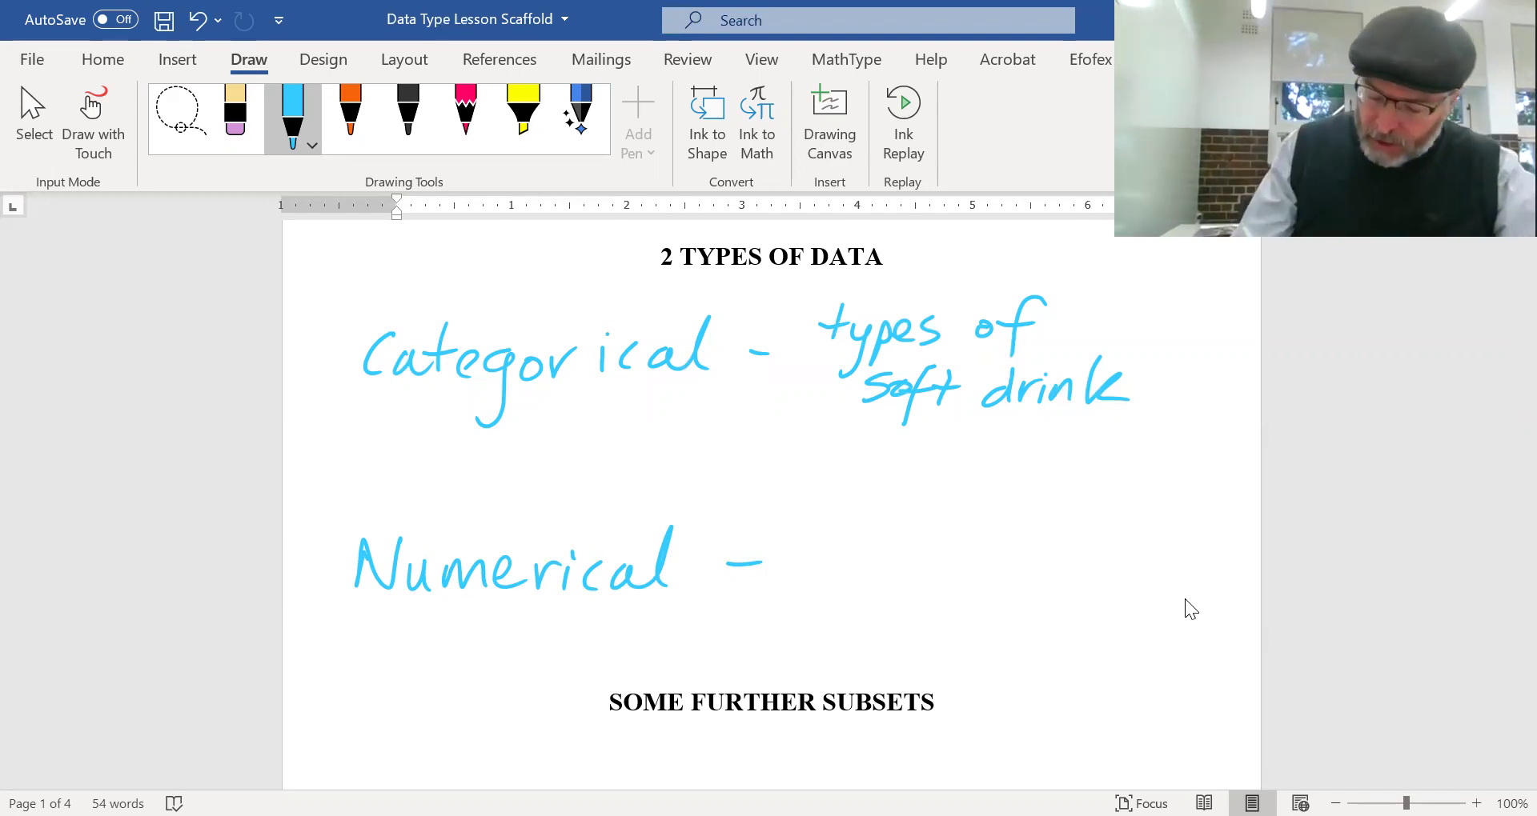
mouse_move(783, 509)
mouse_down()
mouse_move(839, 528)
mouse_move(895, 513)
mouse_move(912, 537)
mouse_move(1124, 511)
mouse_move(1191, 519)
mouse_move(1182, 538)
mouse_up()
mouse_move(809, 573)
mouse_down()
mouse_move(902, 553)
mouse_move(929, 570)
mouse_move(1159, 565)
mouse_up()
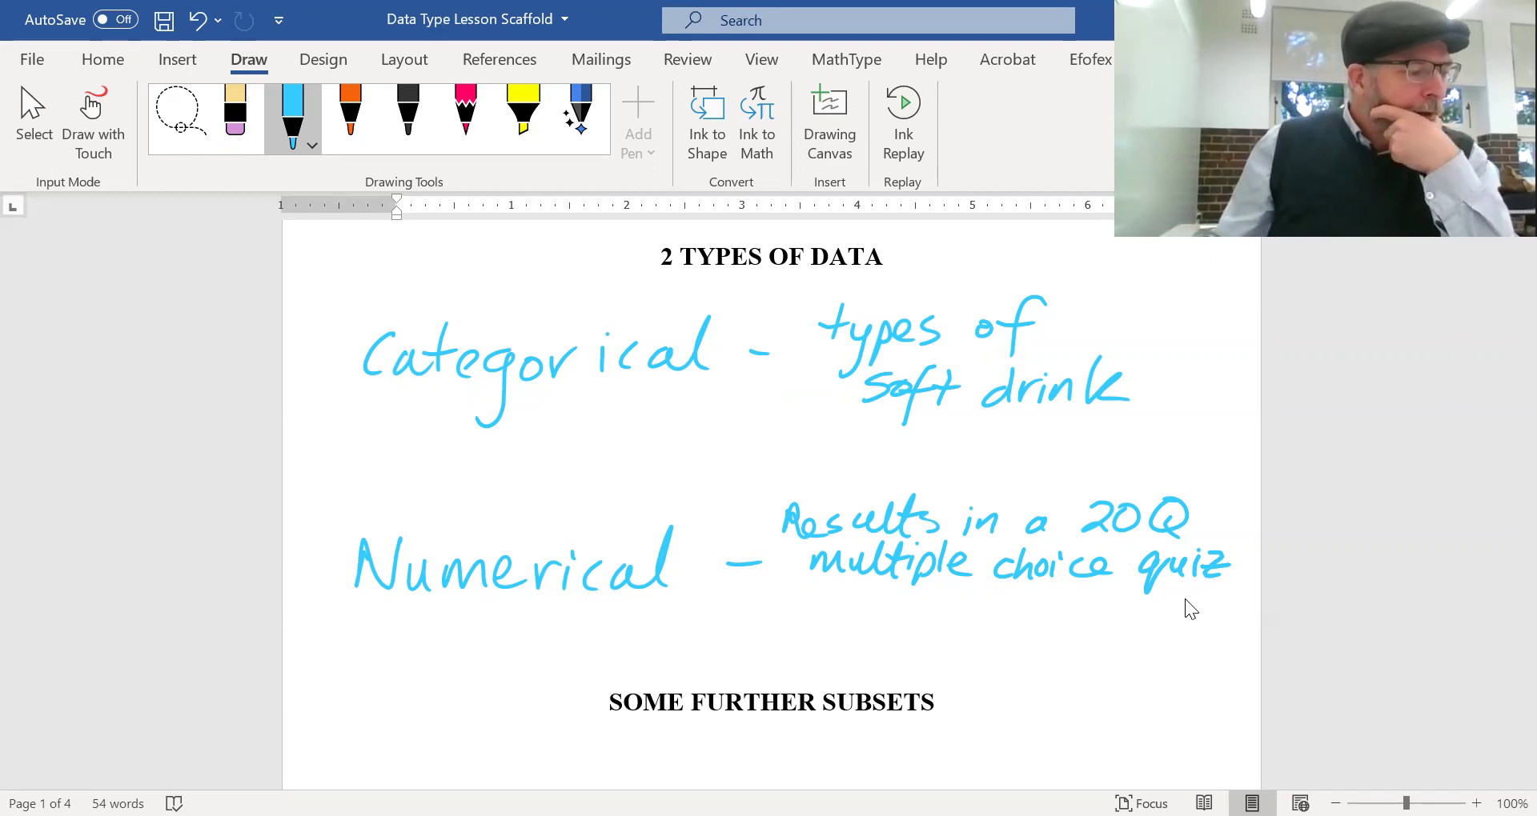
- Handwrite '- eye colour' under the soft drink example
drag(756, 429, 836, 442)
mouse_move(860, 423)
mouse_down()
mouse_move(836, 462)
mouse_move(894, 444)
mouse_up()
mouse_move(949, 427)
mouse_down()
mouse_move(926, 446)
mouse_move(941, 450)
mouse_up()
drag(966, 433, 963, 433)
mouse_move(977, 450)
mouse_down()
mouse_move(1007, 432)
mouse_move(1048, 452)
mouse_up()
drag(1061, 452, 1081, 432)
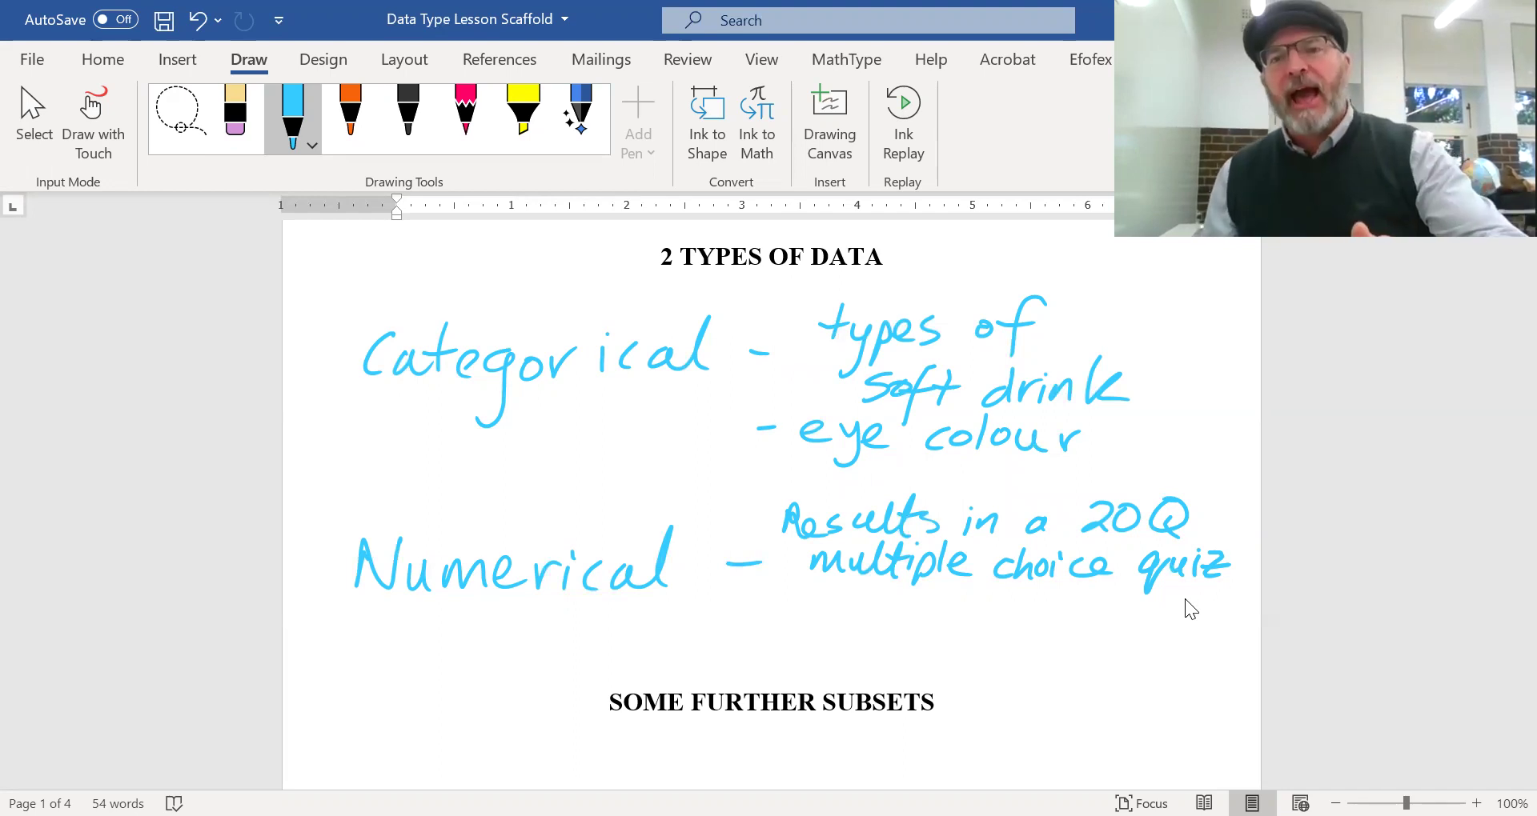
- Add '- survey → Yes or No' and draw a line separating categorical from numerical
drag(755, 478, 772, 477)
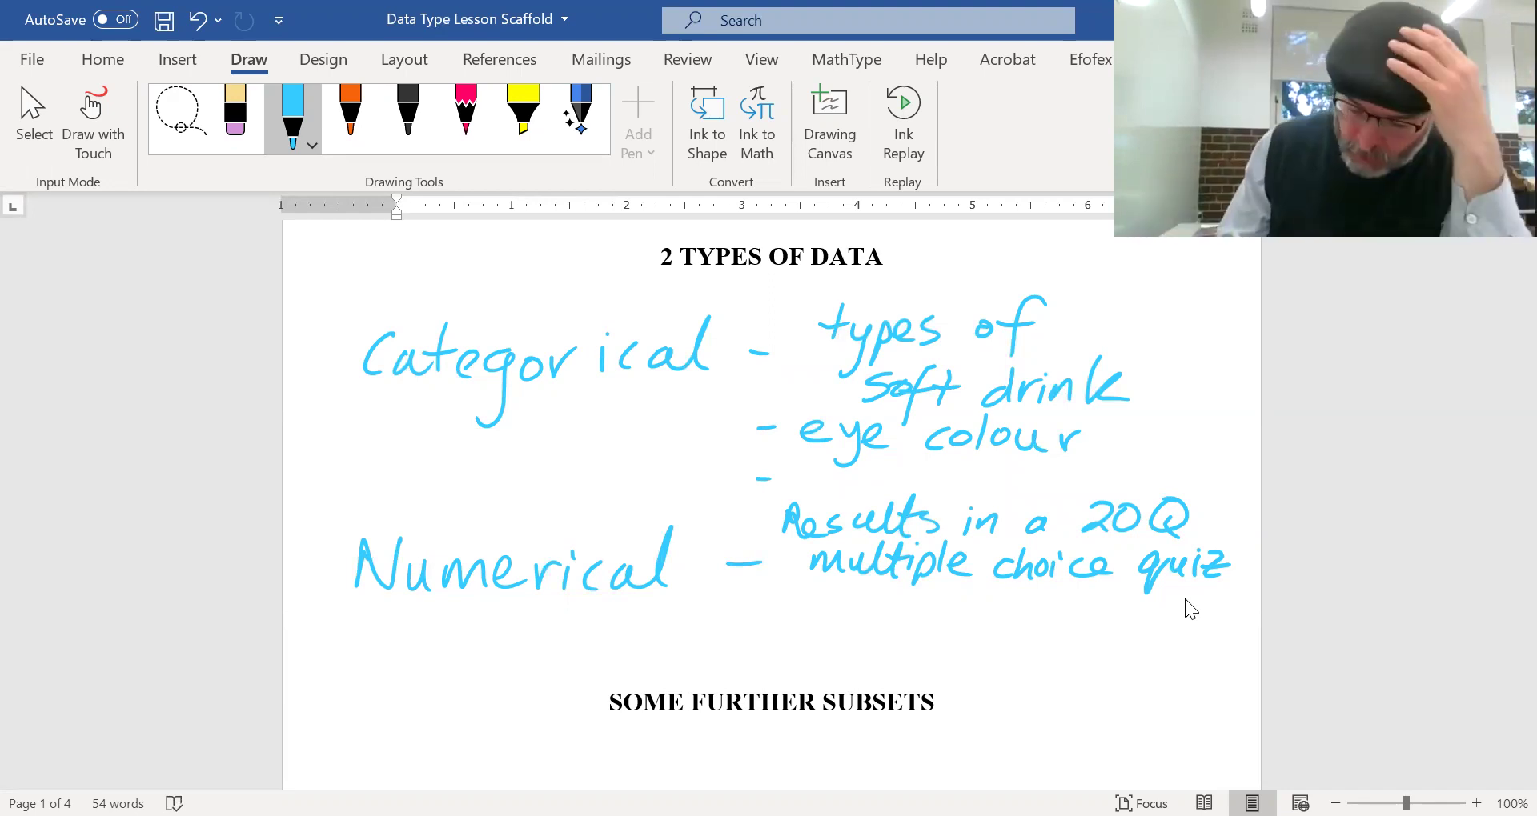
mouse_move(811, 468)
mouse_down()
mouse_move(796, 486)
mouse_move(832, 487)
mouse_up()
drag(842, 486, 878, 474)
mouse_move(882, 479)
mouse_down()
mouse_move(924, 473)
mouse_move(915, 493)
mouse_move(979, 481)
mouse_up()
drag(1001, 460, 1003, 496)
mouse_move(1021, 480)
mouse_down()
mouse_move(1041, 484)
mouse_move(967, 500)
mouse_up()
drag(1081, 472, 1077, 473)
drag(1095, 486, 1112, 469)
drag(1128, 486, 1149, 464)
drag(1167, 472, 1164, 474)
drag(331, 519, 1241, 491)
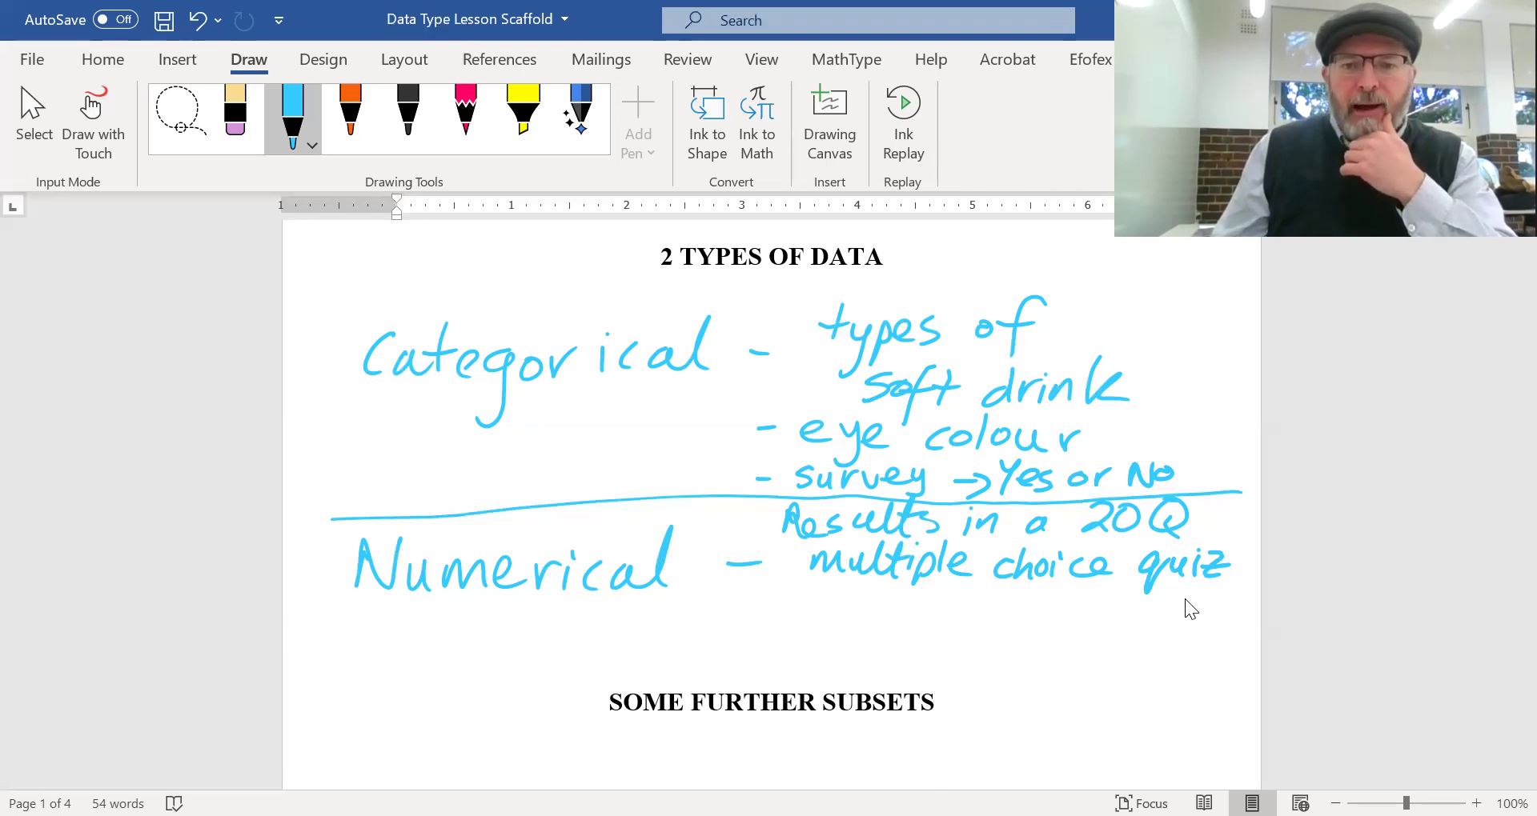
- Handwrite '- Time to run 200m' under the quiz example
drag(728, 613, 795, 629)
mouse_move(784, 591)
mouse_down()
mouse_move(820, 587)
mouse_move(814, 623)
mouse_up()
drag(826, 618, 889, 618)
drag(938, 597, 933, 631)
drag(925, 613, 967, 616)
mouse_move(1002, 626)
mouse_down()
mouse_move(1048, 604)
mouse_move(1066, 623)
mouse_move(1137, 620)
mouse_up()
drag(1152, 598, 1236, 618)
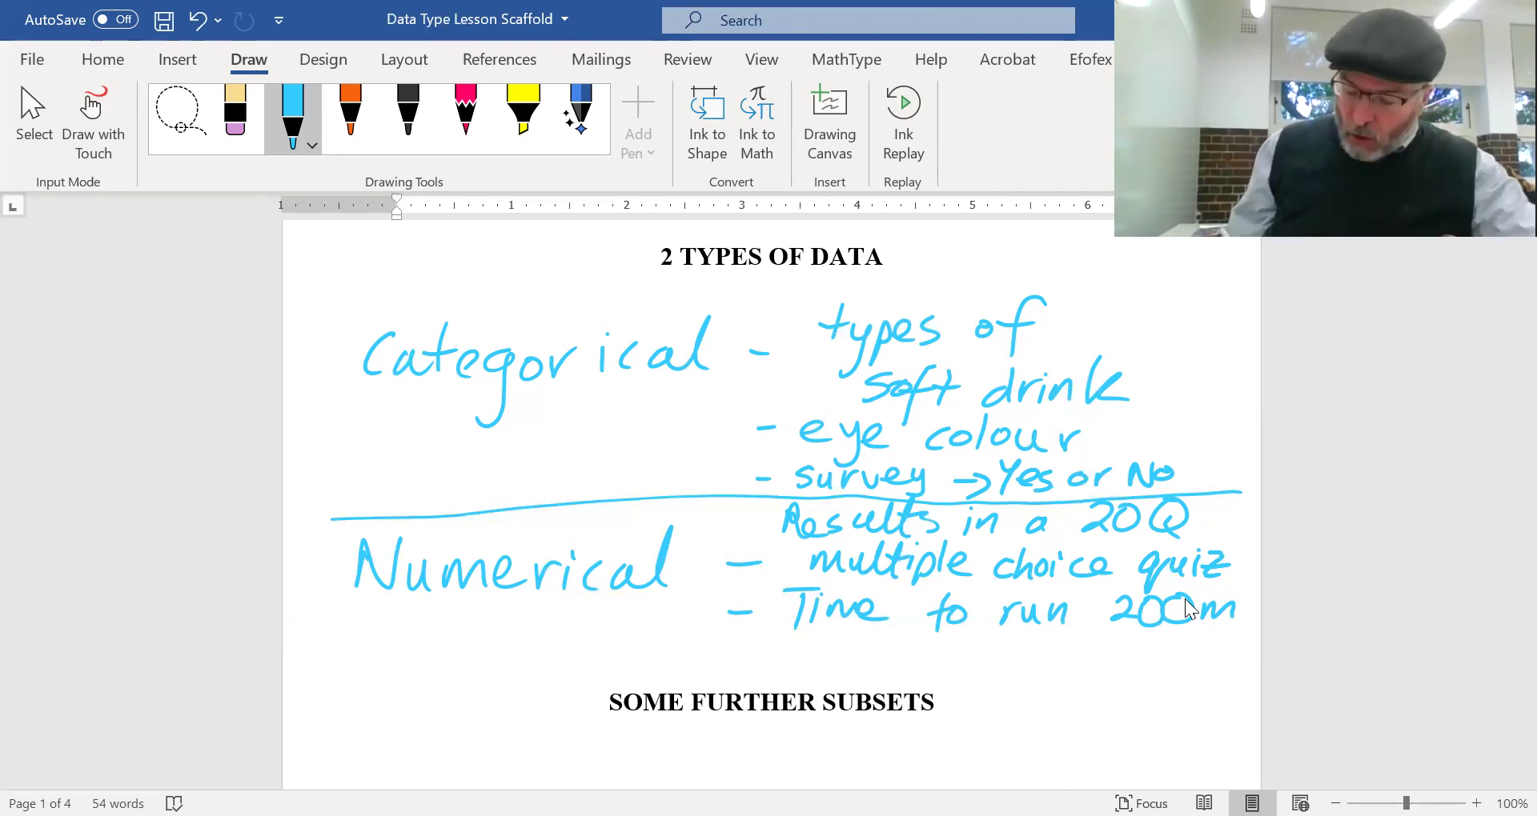
- Handwrite '- stopping distance' under Time to run 200m
mouse_move(722, 660)
mouse_down()
mouse_move(805, 653)
mouse_move(840, 675)
mouse_up()
mouse_move(851, 649)
mouse_down()
mouse_move(856, 666)
mouse_move(906, 650)
mouse_move(880, 692)
mouse_up()
mouse_move(965, 650)
mouse_down()
mouse_move(947, 664)
mouse_move(967, 668)
mouse_up()
drag(976, 645, 981, 671)
mouse_move(1013, 633)
mouse_down()
mouse_move(1010, 671)
mouse_move(1034, 648)
mouse_up()
mouse_move(1039, 651)
mouse_down()
mouse_move(1033, 669)
mouse_move(1068, 667)
mouse_up()
mouse_move(1100, 648)
mouse_down()
mouse_move(1082, 669)
mouse_move(1130, 669)
mouse_up()
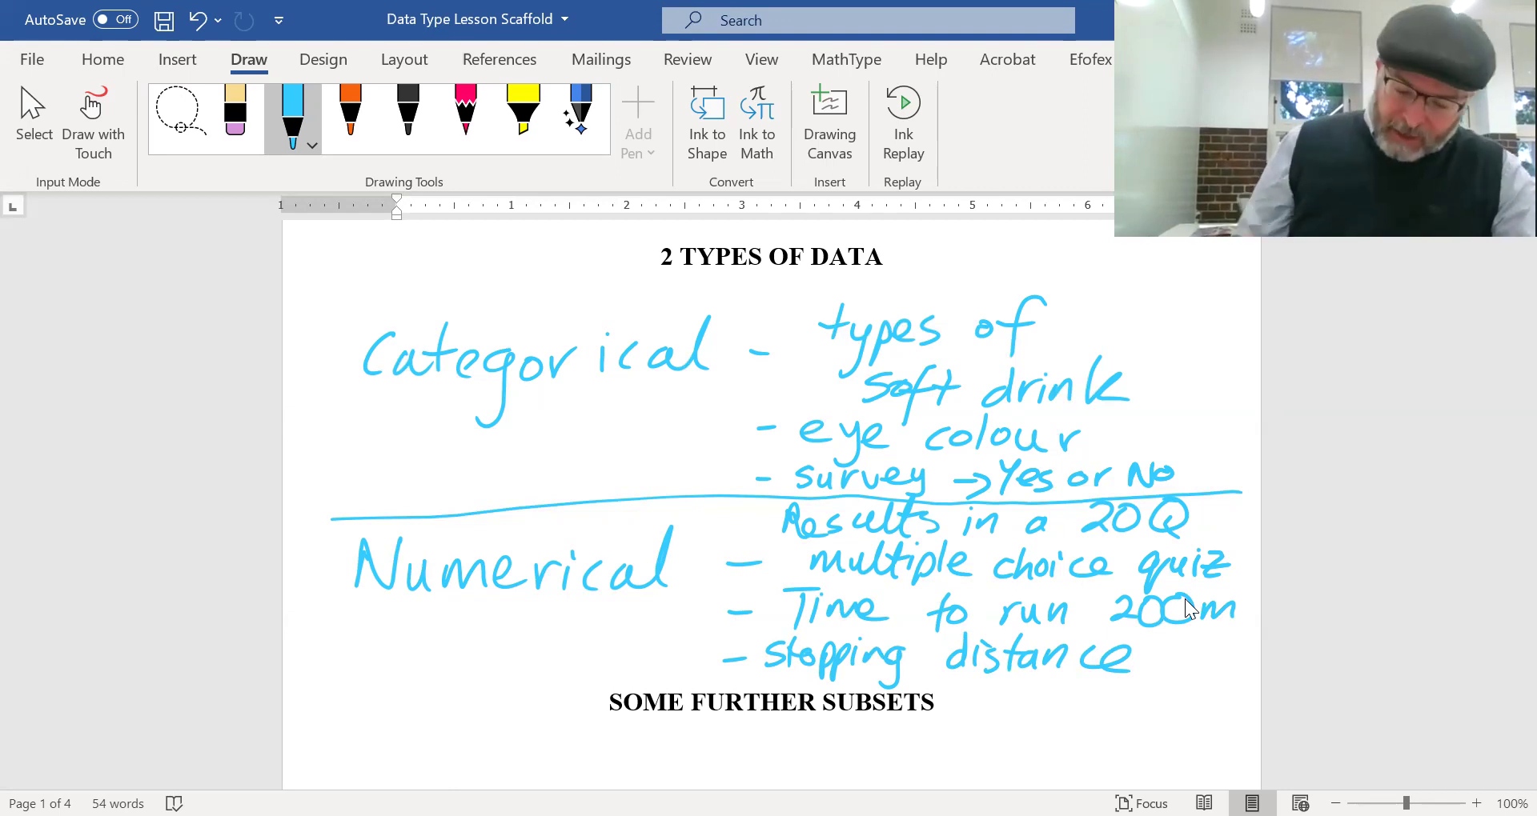
- Handwrite '(Qualitative)' under Categorical
mouse_move(382, 401)
mouse_down()
mouse_move(373, 439)
mouse_move(457, 429)
mouse_up()
drag(471, 400, 475, 432)
drag(493, 403, 531, 435)
mouse_move(541, 417)
mouse_down()
mouse_move(545, 434)
mouse_move(564, 429)
mouse_up()
drag(569, 422, 596, 437)
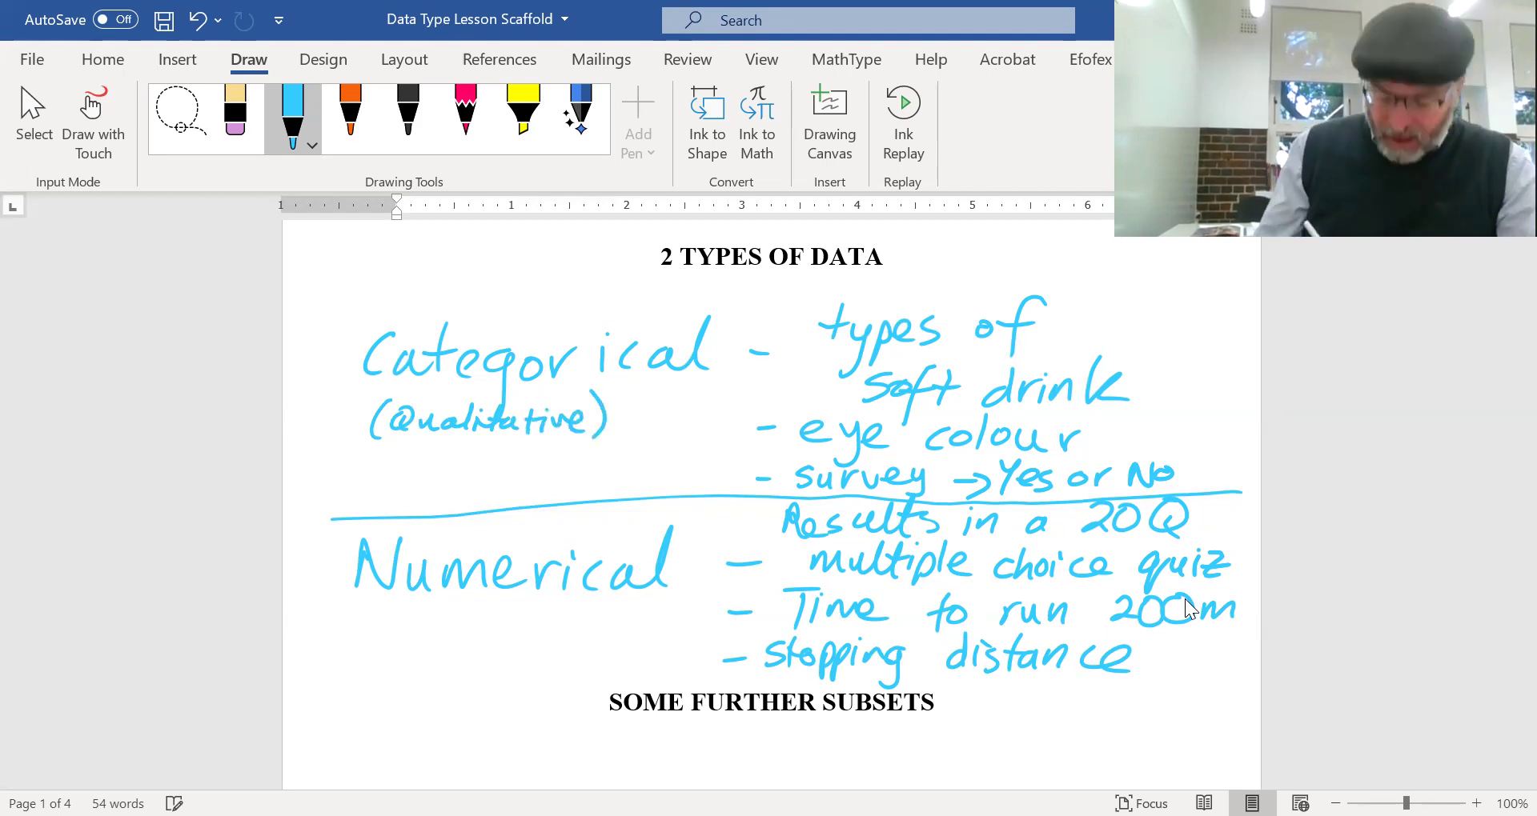
- Handwrite '(Quantitative)' under Numerical and scroll down the page
mouse_move(378, 605)
mouse_down()
mouse_move(353, 645)
mouse_move(395, 644)
mouse_up()
drag(405, 626, 427, 642)
mouse_move(445, 627)
mouse_down()
mouse_move(447, 643)
mouse_move(472, 637)
mouse_up()
mouse_move(485, 611)
mouse_down()
mouse_move(484, 645)
mouse_move(493, 626)
mouse_up()
mouse_move(501, 629)
mouse_down()
mouse_move(504, 645)
mouse_move(548, 641)
mouse_up()
mouse_move(560, 612)
mouse_down()
mouse_move(557, 643)
mouse_move(570, 641)
mouse_up()
mouse_move(583, 625)
mouse_down()
mouse_move(600, 620)
mouse_move(624, 655)
mouse_up()
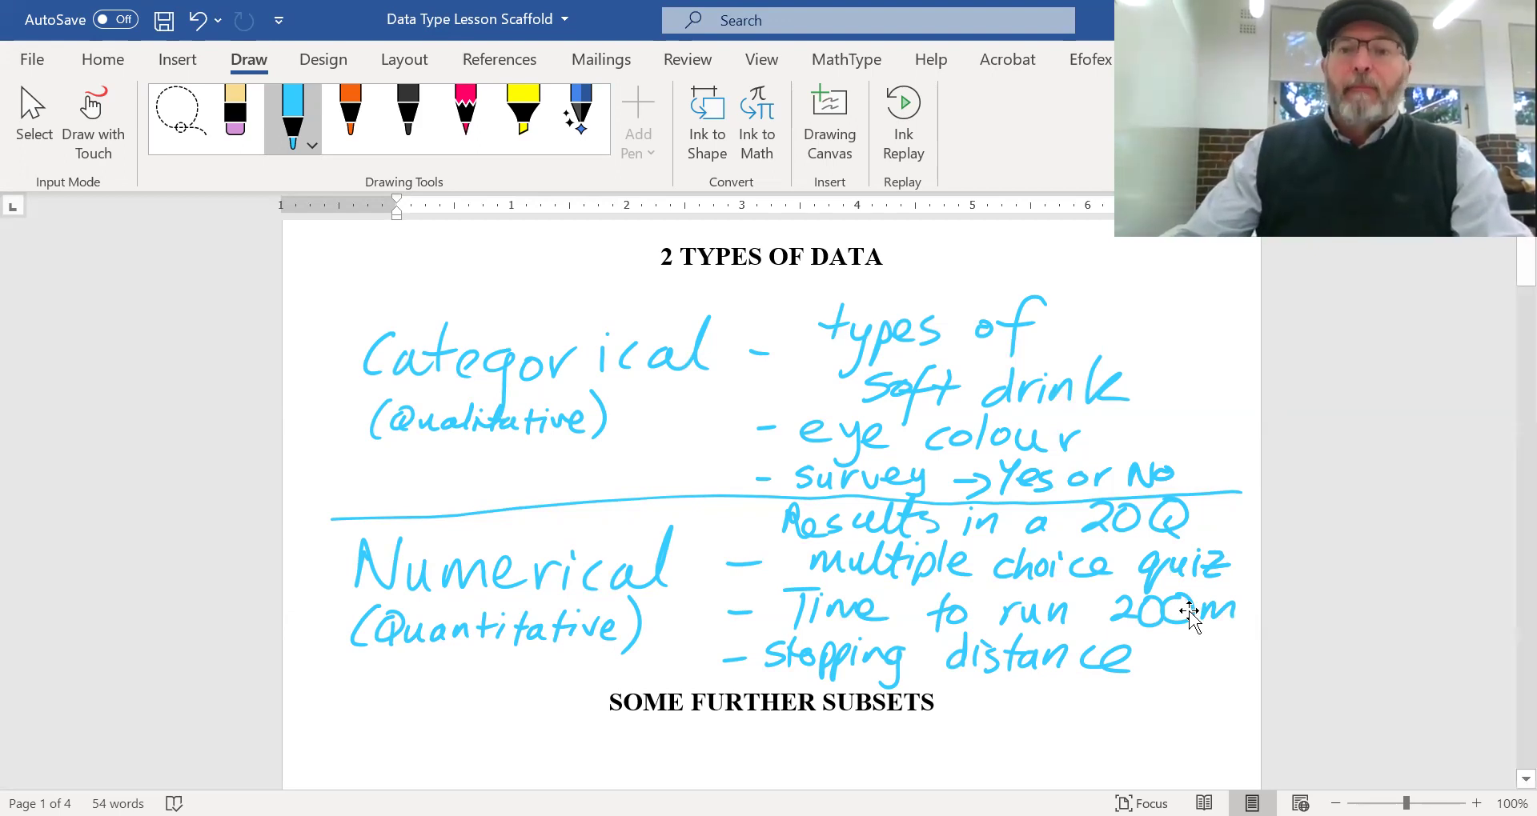
scroll(1187, 610, down, 5)
scroll(1190, 615, down, 3)
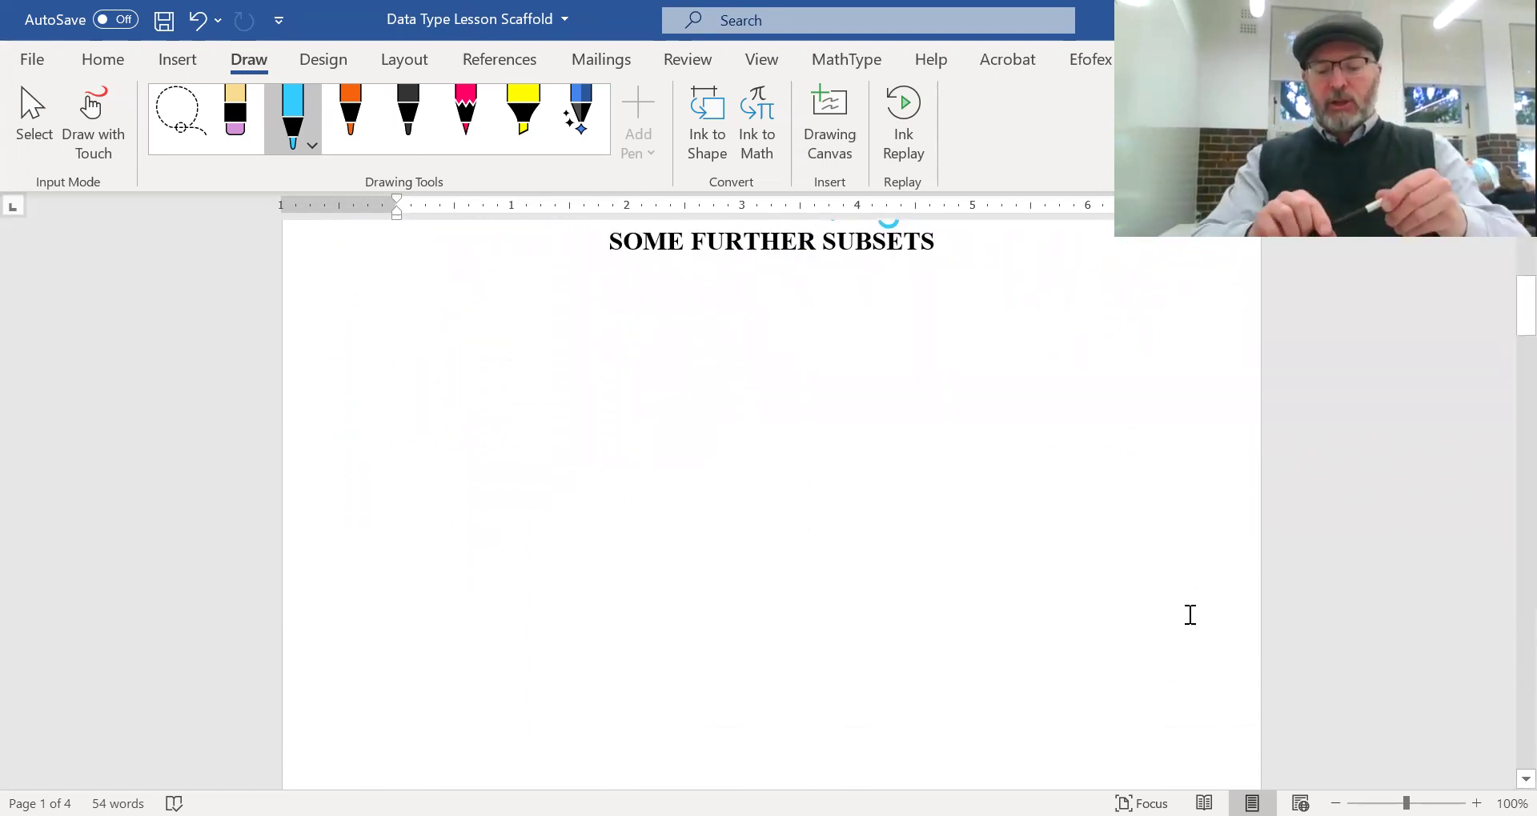
- Handwrite the heading 'Categorical' with item numbers 1. and 2. beside it
mouse_move(360, 321)
mouse_down()
mouse_move(348, 360)
mouse_move(394, 353)
mouse_up()
drag(406, 316, 403, 358)
mouse_move(392, 332)
mouse_down()
mouse_move(415, 328)
mouse_move(438, 352)
mouse_up()
drag(451, 336, 435, 386)
drag(464, 339, 496, 337)
drag(501, 340, 517, 350)
mouse_move(559, 338)
mouse_down()
mouse_move(561, 352)
mouse_move(590, 349)
mouse_up()
drag(665, 320, 668, 340)
click(682, 342)
drag(655, 410, 674, 440)
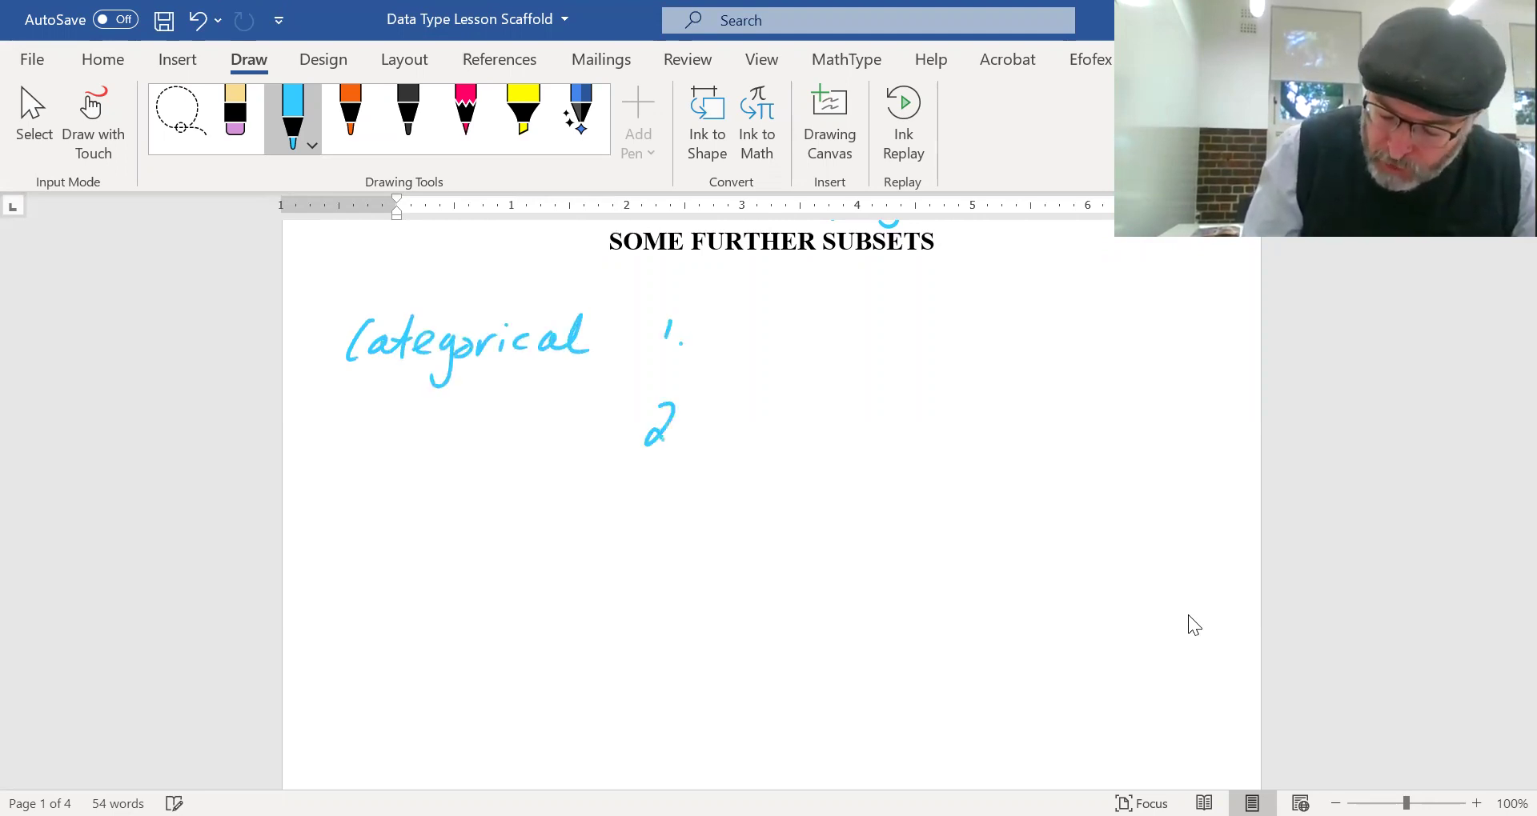
- Handwrite the heading 'Numerical' with item numbers 1. and 2. beside it
mouse_move(354, 604)
mouse_down()
mouse_move(384, 575)
mouse_move(405, 606)
mouse_move(442, 607)
mouse_up()
drag(446, 597, 496, 592)
drag(502, 591, 515, 604)
drag(553, 588, 575, 606)
drag(658, 573, 651, 602)
click(671, 606)
drag(631, 662, 655, 690)
click(664, 693)
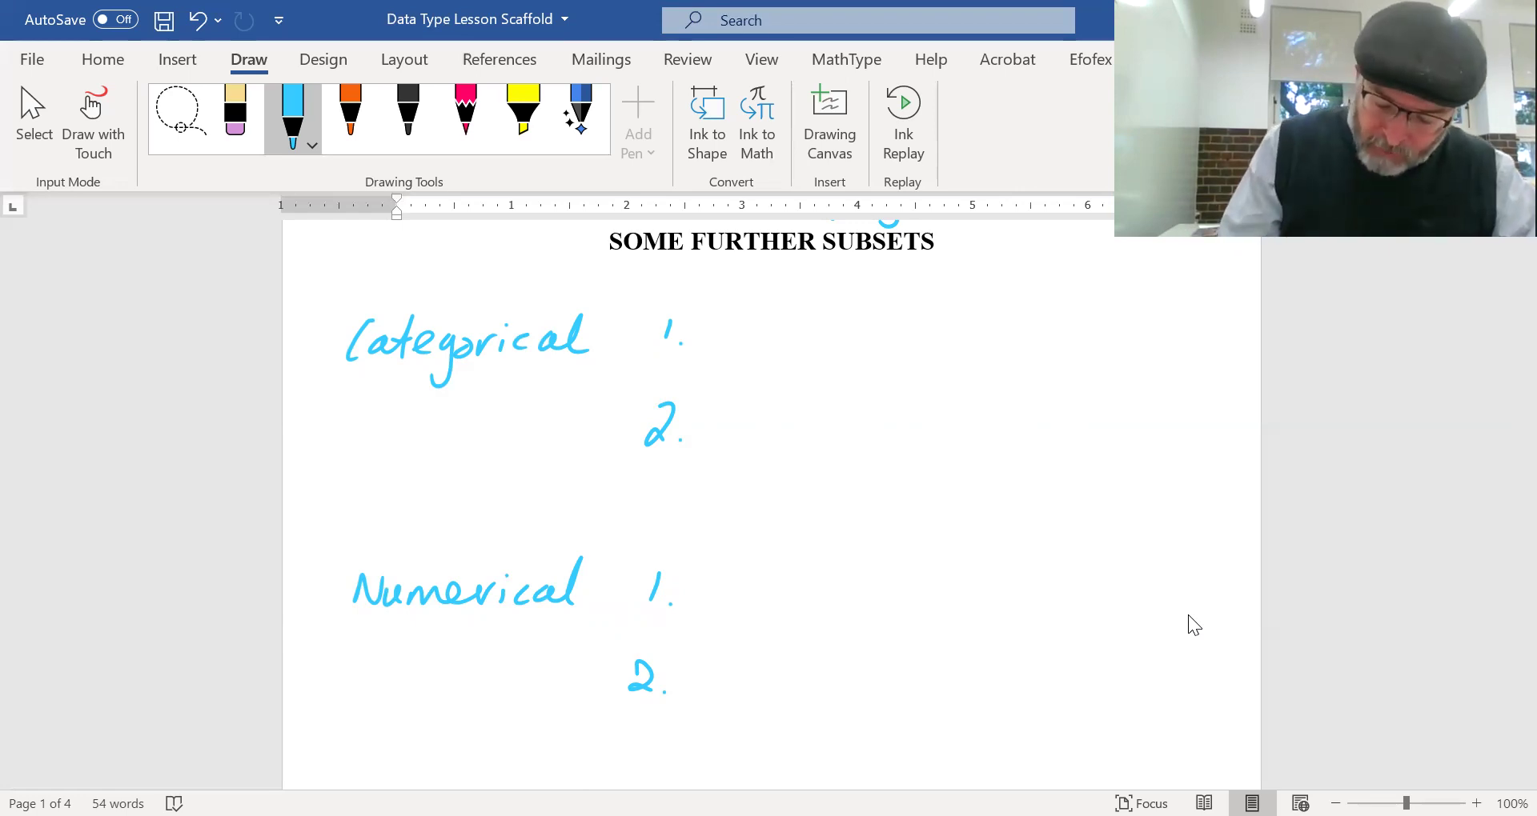
- Write 'Nominal' beside Categorical item 1
mouse_move(715, 318)
mouse_down()
mouse_move(713, 342)
mouse_move(742, 312)
mouse_move(745, 336)
mouse_move(774, 324)
mouse_move(788, 343)
mouse_up()
drag(798, 328, 852, 342)
drag(856, 343, 866, 303)
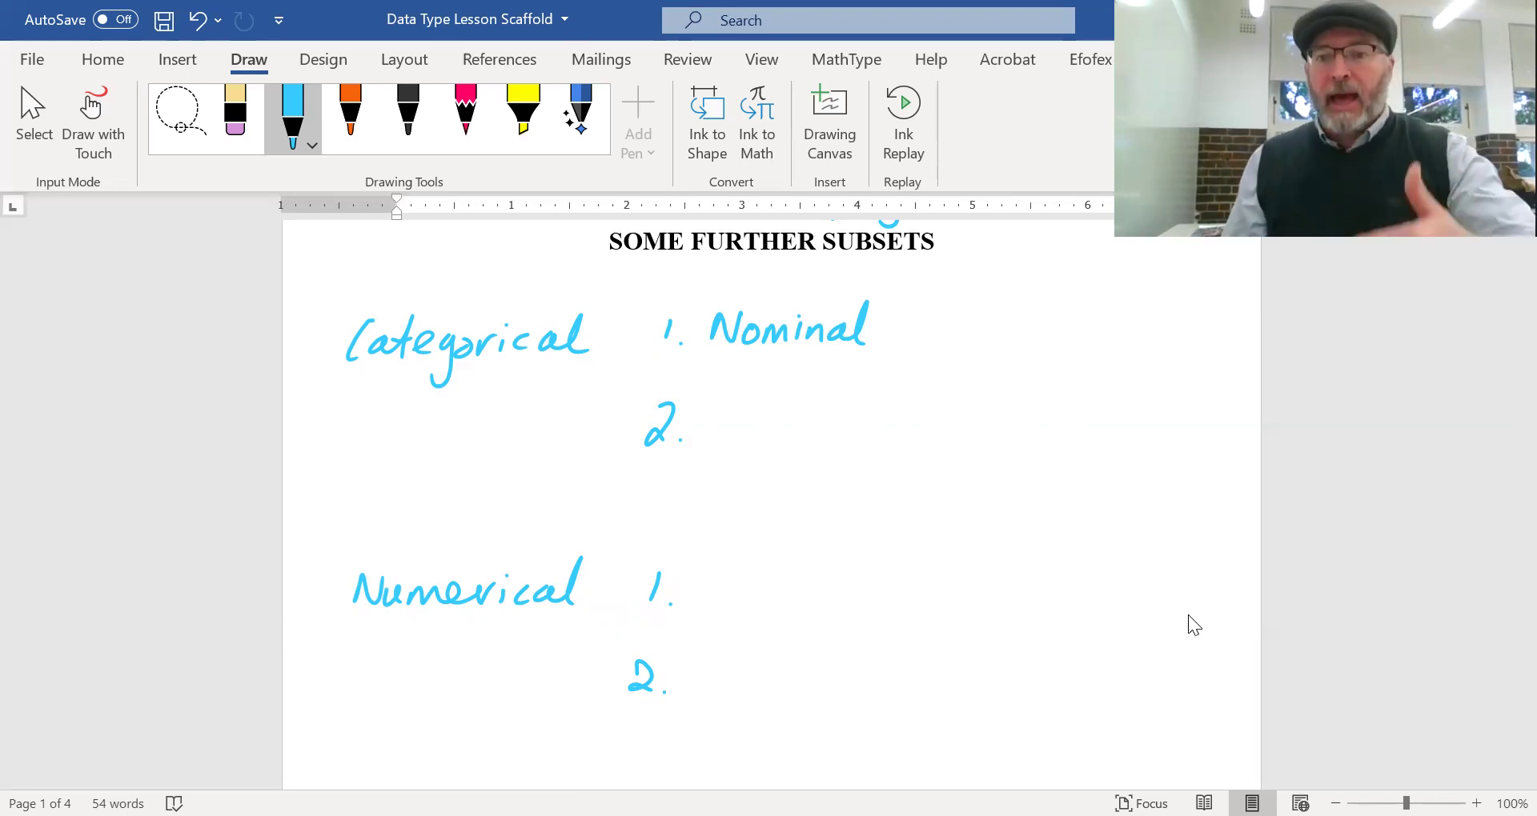
- Write 'Ordinal' beside Categorical item 2
drag(729, 423, 755, 434)
mouse_move(774, 437)
mouse_down()
mouse_move(769, 417)
mouse_move(784, 453)
mouse_move(807, 453)
mouse_up()
click(784, 426)
drag(832, 437, 839, 454)
drag(852, 411, 857, 457)
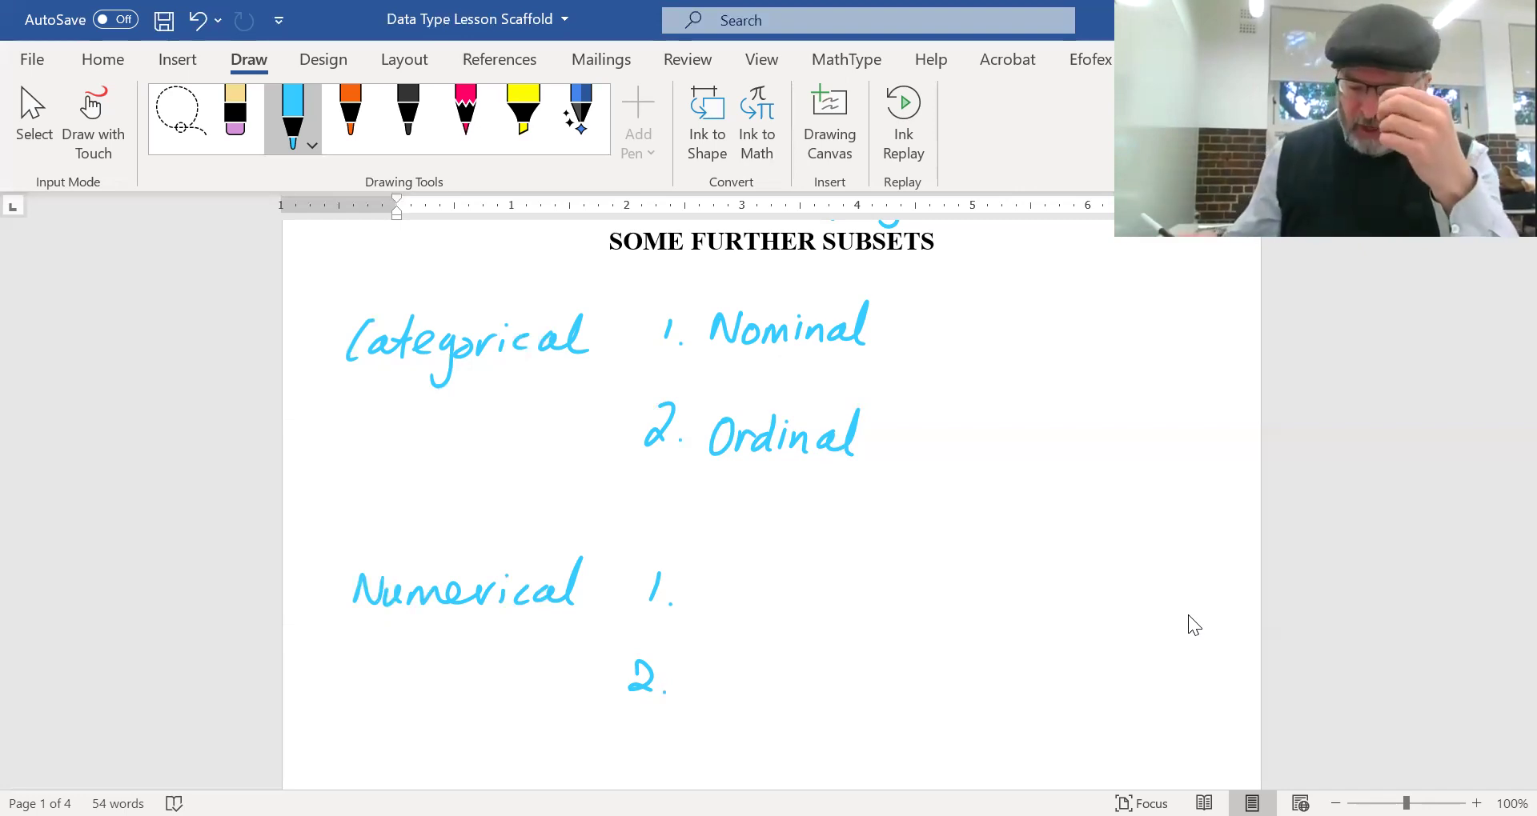
- Write '- Types of public transport' as the Nominal example
mouse_move(896, 331)
mouse_down()
mouse_move(928, 337)
mouse_move(954, 306)
mouse_up()
mouse_move(951, 317)
mouse_down()
mouse_move(950, 348)
mouse_move(978, 316)
mouse_move(1004, 334)
mouse_up()
mouse_move(1028, 314)
mouse_down()
mouse_move(1010, 336)
mouse_move(1055, 335)
mouse_up()
mouse_move(1095, 298)
mouse_down()
mouse_move(1076, 334)
mouse_move(1078, 322)
mouse_move(1109, 361)
mouse_move(1137, 338)
mouse_up()
drag(1133, 319, 1167, 334)
drag(1170, 307, 1183, 334)
drag(1201, 316, 1191, 333)
mouse_move(930, 352)
mouse_down()
mouse_move(920, 386)
mouse_move(945, 359)
mouse_up()
drag(942, 376, 1000, 373)
drag(1010, 361, 1006, 395)
drag(1018, 374, 1041, 372)
drag(1046, 378, 1056, 362)
mouse_move(1069, 355)
mouse_down()
mouse_move(1063, 386)
mouse_move(1081, 363)
mouse_up()
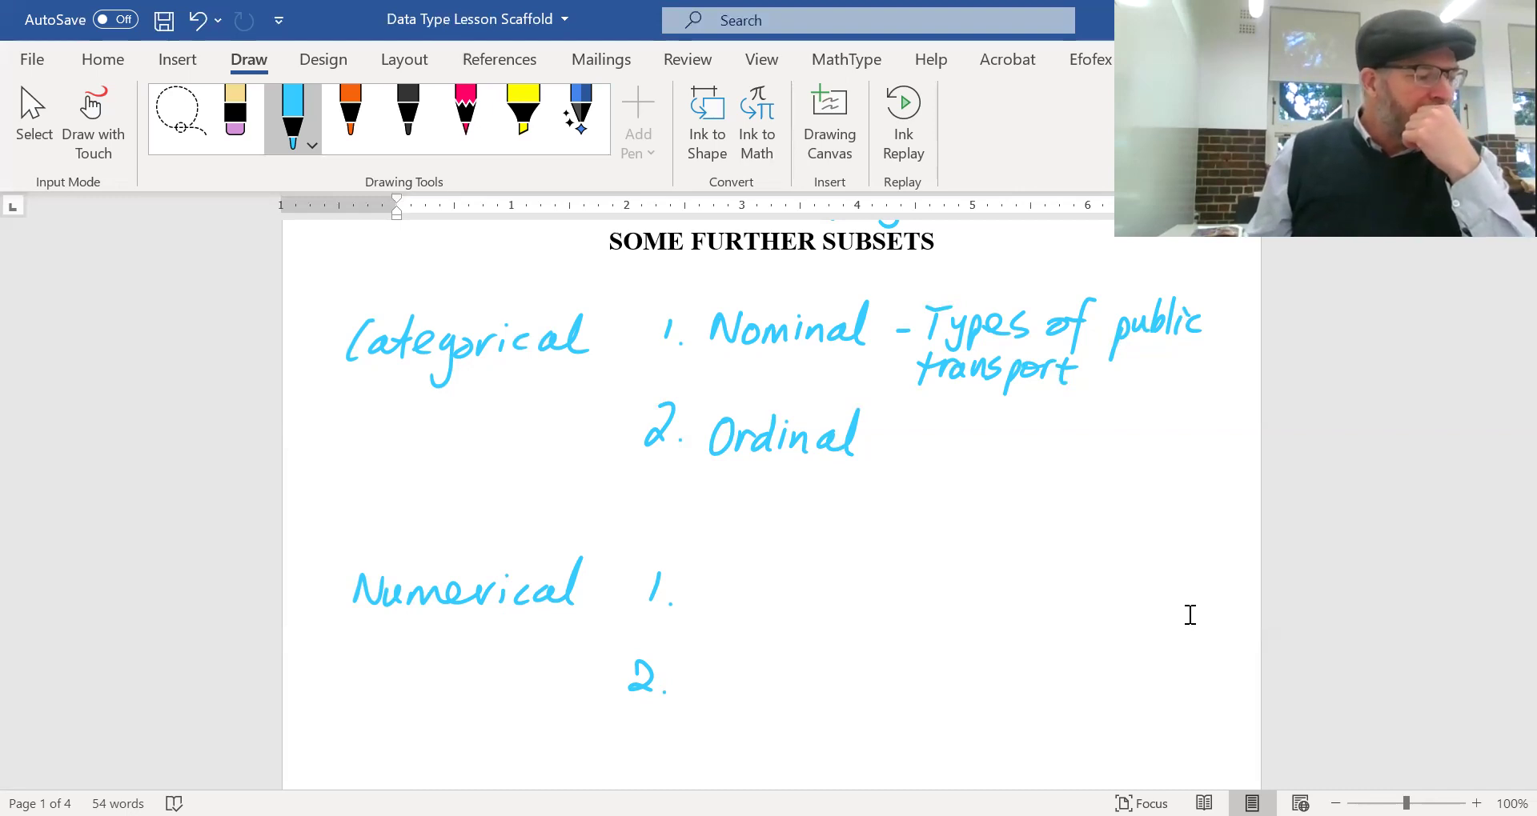
- Write '- school year level' after Ordinal and '- Survey' beneath it
drag(876, 445, 890, 445)
drag(925, 437, 906, 462)
drag(954, 445, 952, 462)
mouse_move(969, 422)
mouse_down()
mouse_move(984, 461)
mouse_move(1023, 424)
mouse_move(1044, 492)
mouse_move(1103, 456)
mouse_up()
drag(1155, 460, 1241, 464)
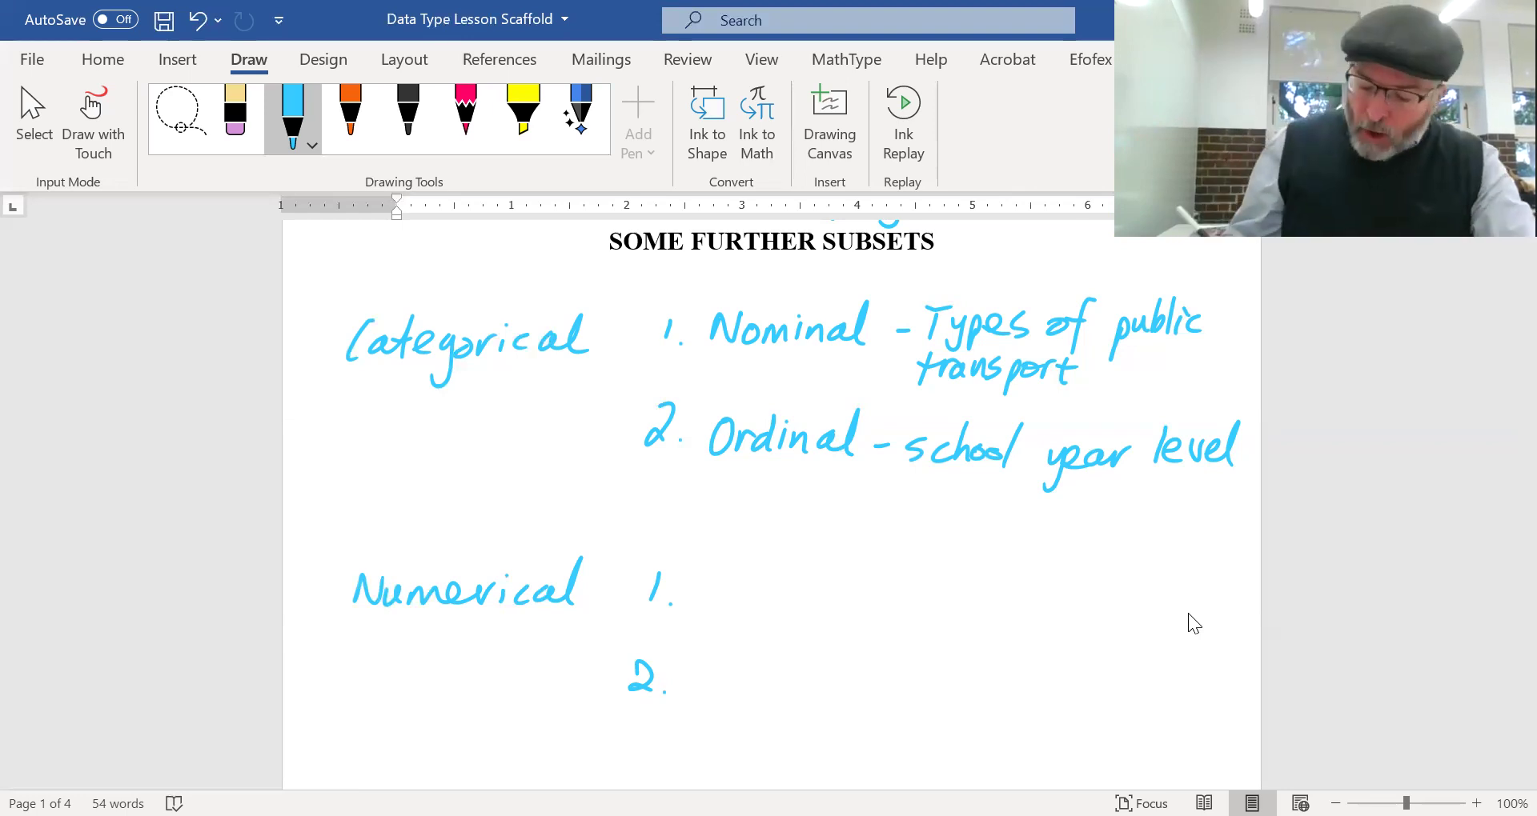
mouse_move(852, 521)
mouse_down()
mouse_move(911, 503)
mouse_move(892, 532)
mouse_move(917, 515)
mouse_move(928, 527)
mouse_move(966, 502)
mouse_move(990, 551)
mouse_up()
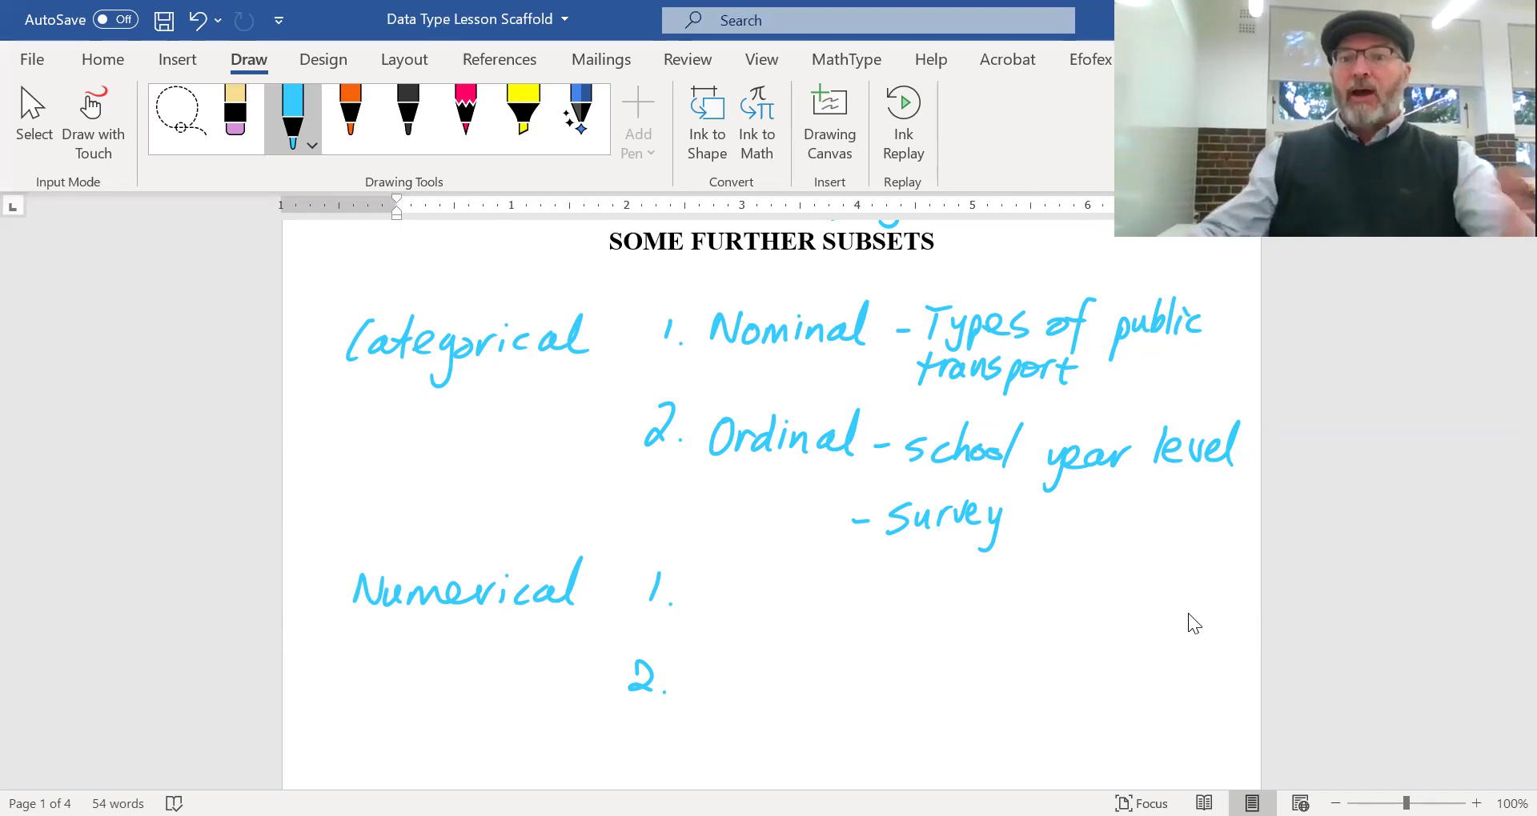
- Write the scale s.d., disagree, neutral, agree, s.a. under the Survey example
mouse_move(858, 546)
mouse_down()
mouse_move(863, 570)
mouse_move(948, 570)
mouse_up()
drag(944, 565, 1104, 570)
mouse_move(1098, 546)
mouse_down()
mouse_move(1106, 572)
mouse_move(1130, 571)
mouse_up()
drag(1146, 558, 1246, 573)
click(1253, 571)
click(780, 568)
mouse_move(775, 552)
mouse_down()
mouse_move(767, 567)
mouse_move(803, 573)
mouse_move(800, 531)
mouse_up()
click(810, 570)
- Circle each option on the survey scale
mouse_move(908, 538)
mouse_down()
mouse_move(992, 570)
mouse_move(889, 537)
mouse_up()
mouse_move(1073, 535)
mouse_down()
mouse_move(1098, 534)
mouse_move(1065, 534)
mouse_up()
mouse_move(1158, 543)
mouse_down()
mouse_move(1135, 544)
mouse_move(1217, 546)
mouse_up()
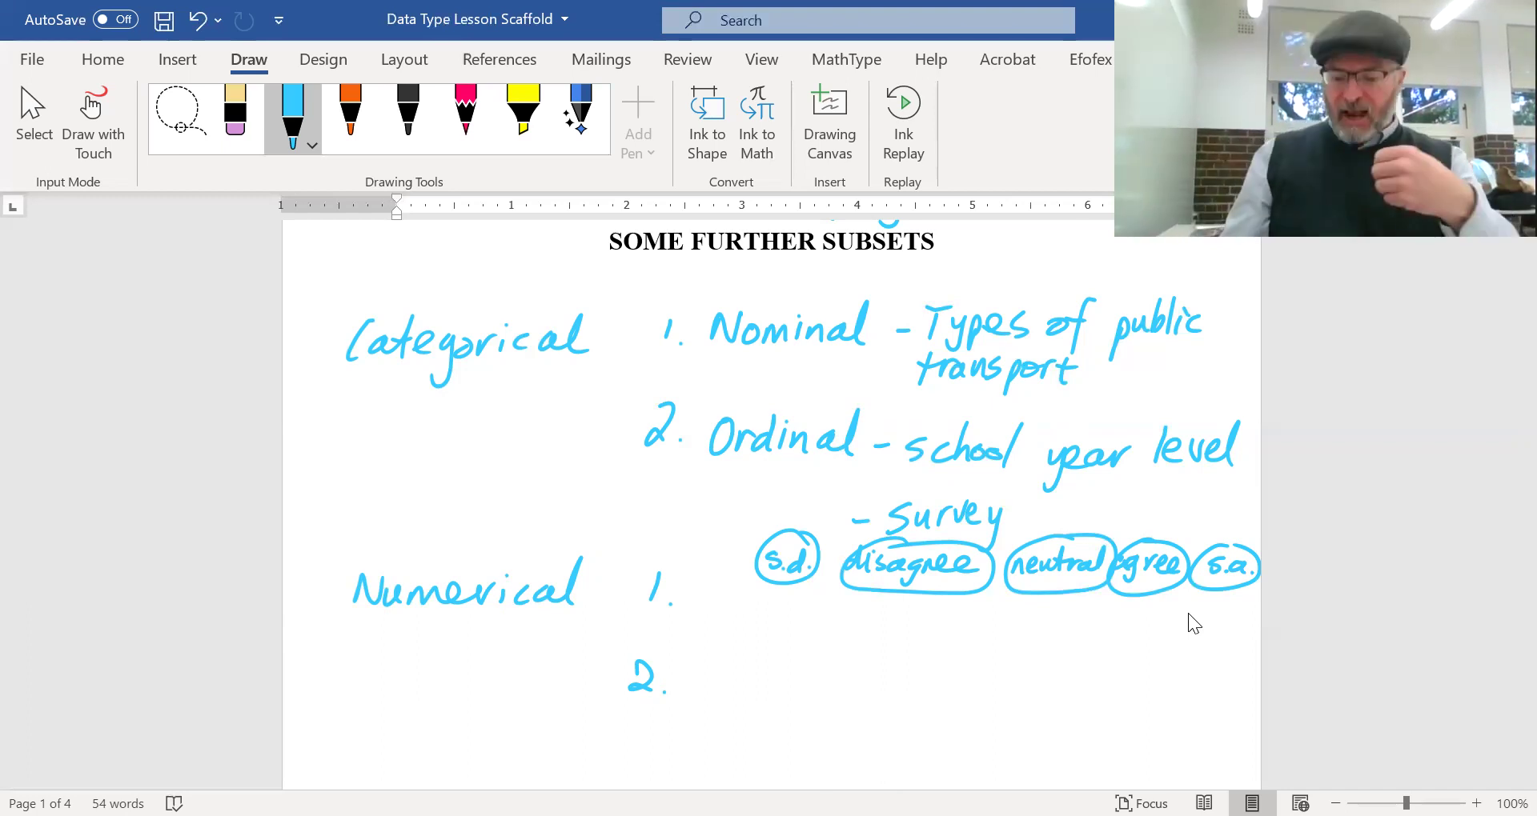
- Handwrite '- uses of internet' under transport and draw an arrow curving left from it
mouse_move(886, 400)
mouse_down()
mouse_move(997, 407)
mouse_move(1002, 424)
mouse_move(1065, 413)
mouse_up()
mouse_move(1077, 386)
mouse_down()
mouse_move(1073, 414)
mouse_move(1117, 392)
mouse_up()
drag(1114, 412, 1170, 412)
drag(1155, 397, 1193, 389)
drag(851, 391, 515, 409)
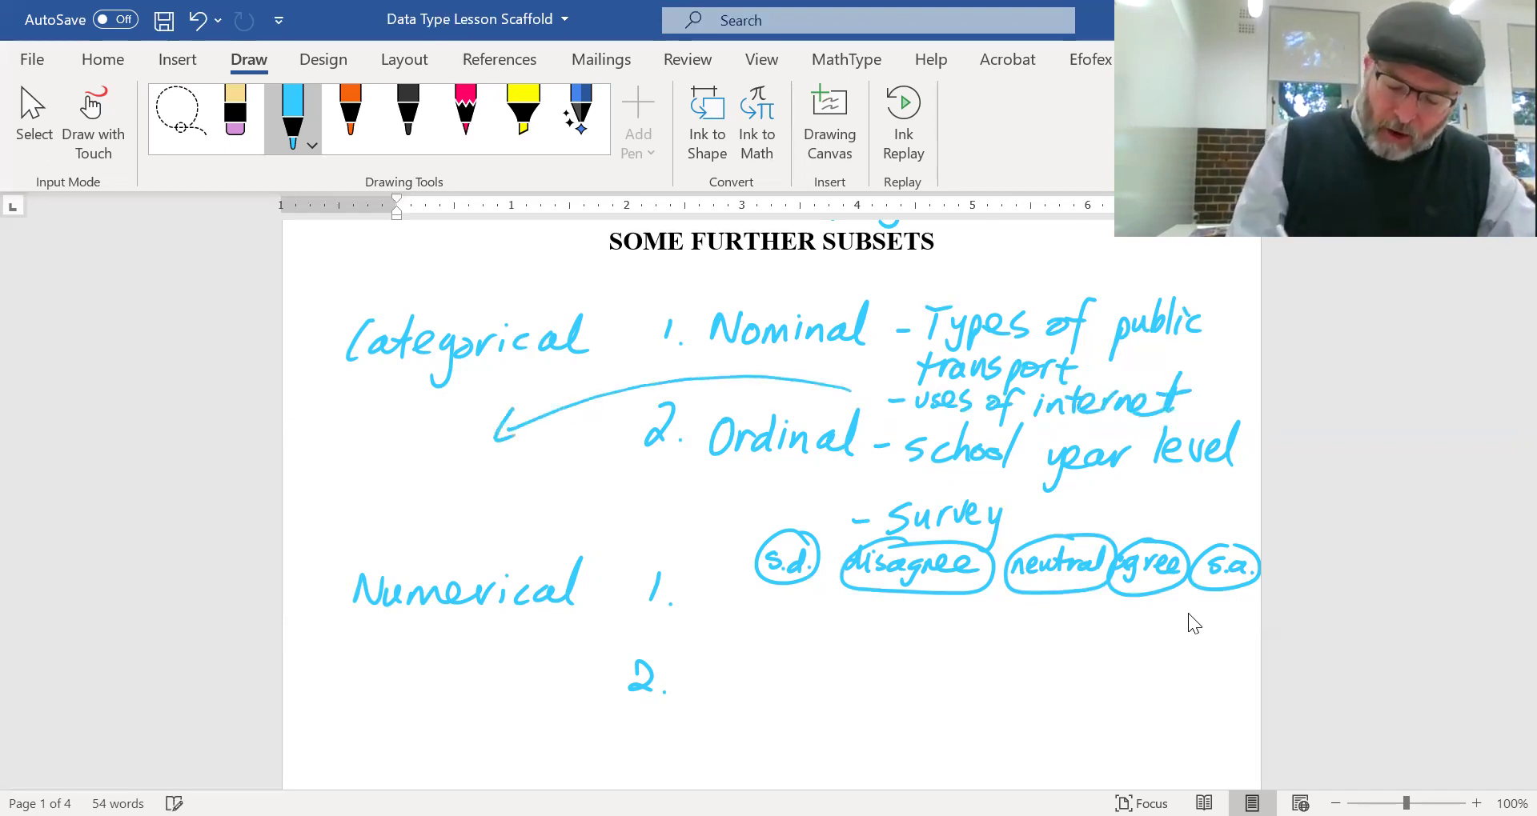
- Write the list email, social, netflix, shopping at the arrow's end
drag(370, 479, 465, 424)
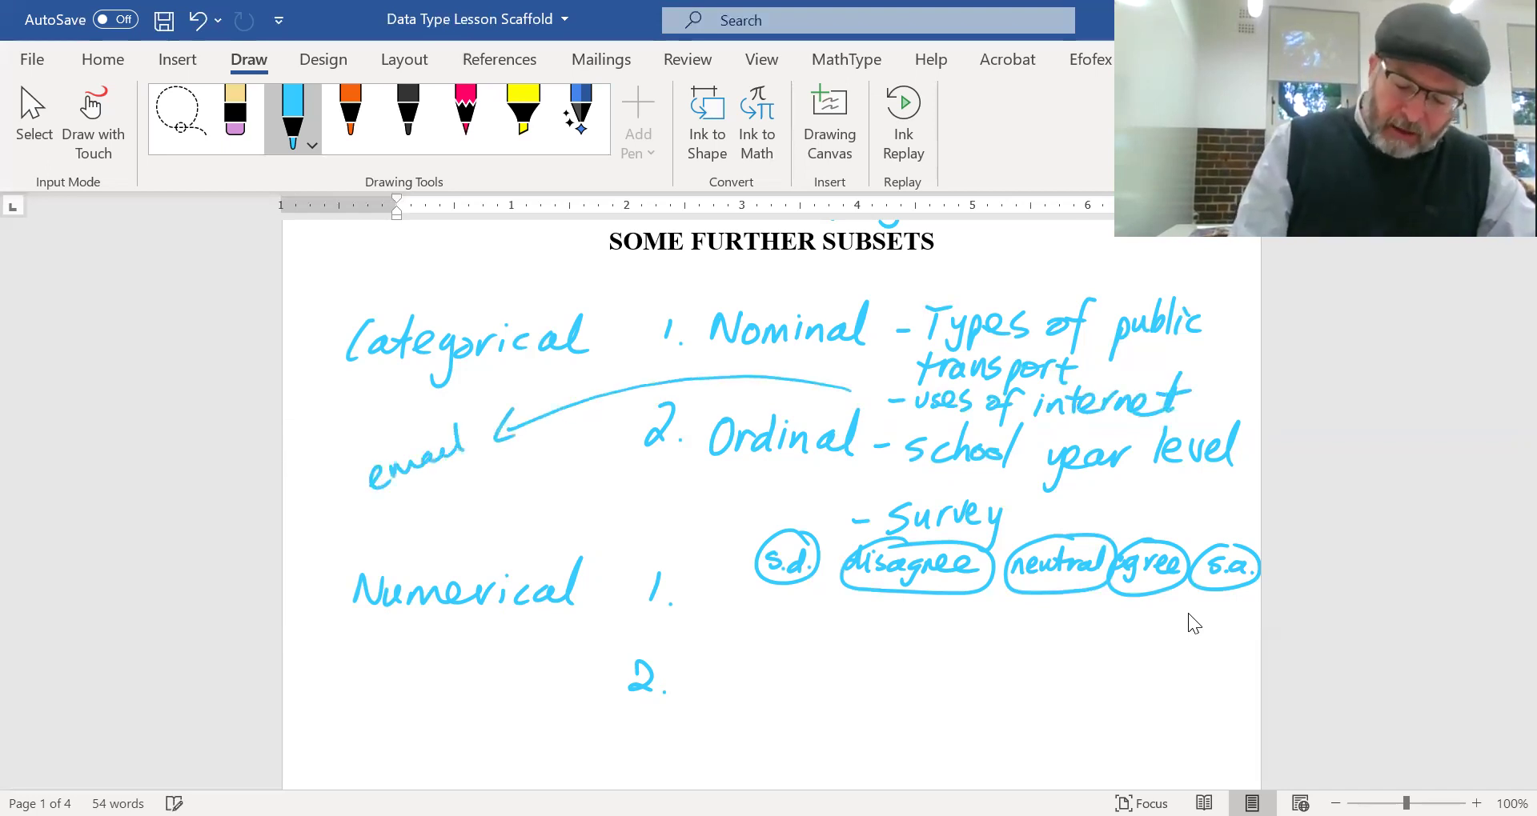
mouse_move(405, 491)
mouse_down()
mouse_move(397, 510)
mouse_move(433, 483)
mouse_up()
mouse_move(440, 498)
mouse_down()
mouse_move(467, 467)
mouse_move(419, 498)
mouse_move(420, 530)
mouse_move(495, 489)
mouse_up()
mouse_move(510, 489)
mouse_down()
mouse_move(530, 497)
mouse_move(448, 559)
mouse_up()
mouse_move(466, 530)
mouse_down()
mouse_move(473, 554)
mouse_move(497, 537)
mouse_move(499, 557)
mouse_move(540, 514)
mouse_up()
click(524, 521)
drag(557, 499, 543, 526)
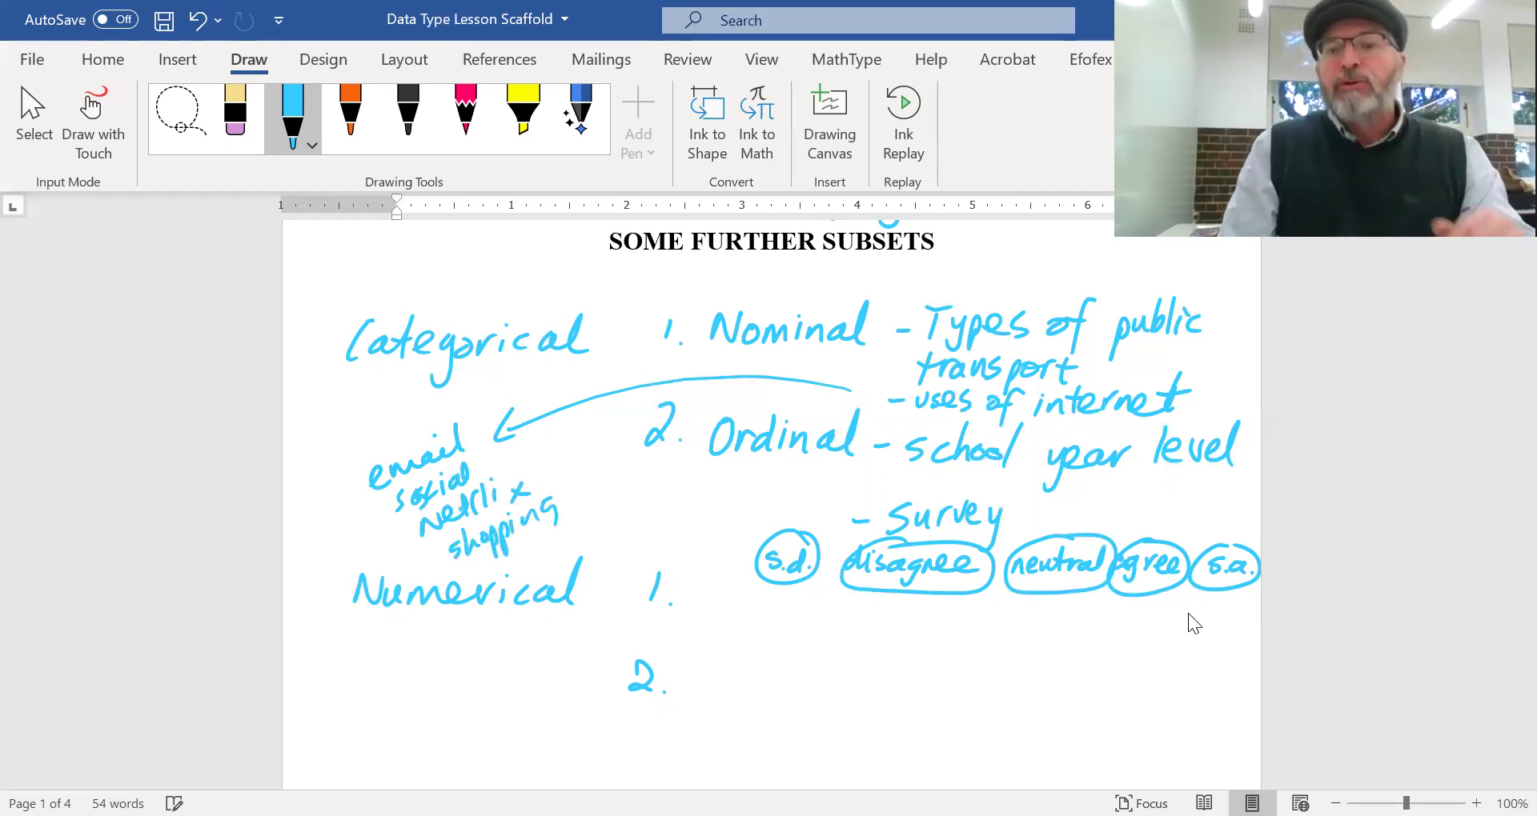